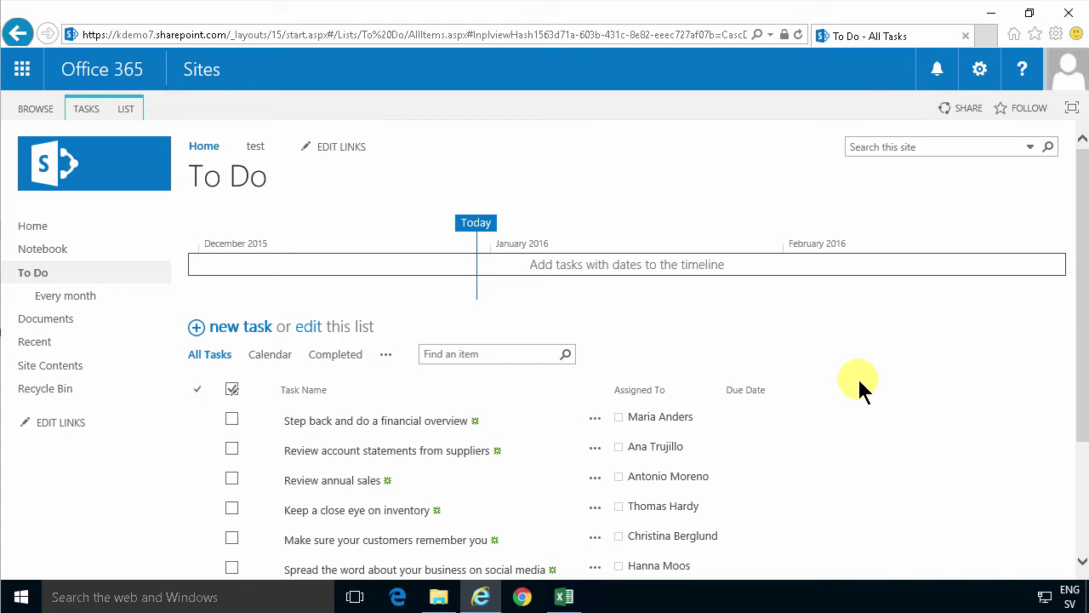
View the Every month list and return to the To Do list.
{"action": "left_click", "coordinate": [66, 295]}
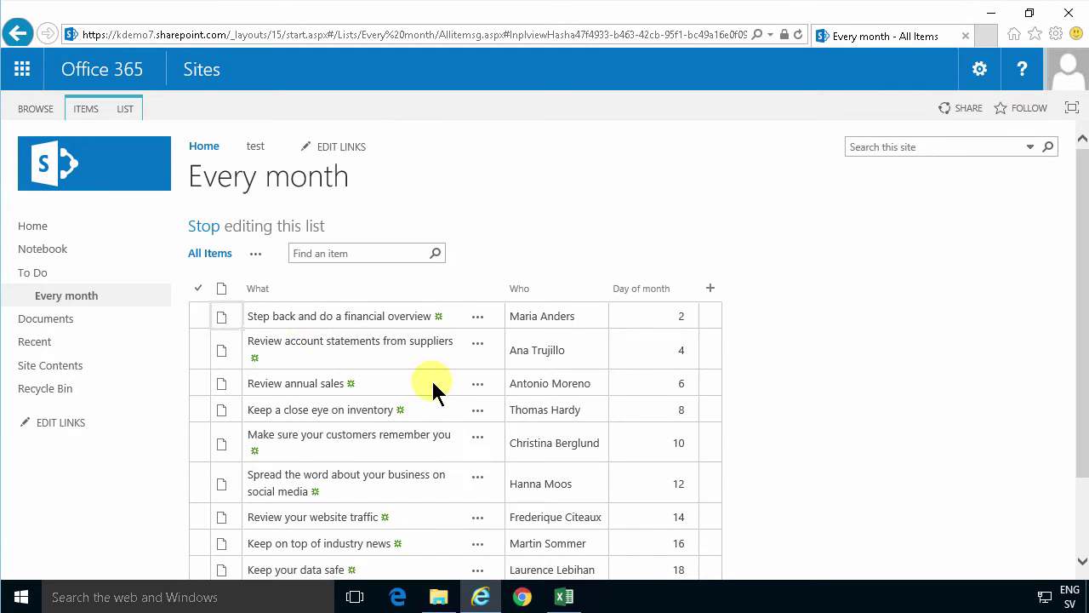
{"action": "left_click", "coordinate": [36, 274]}
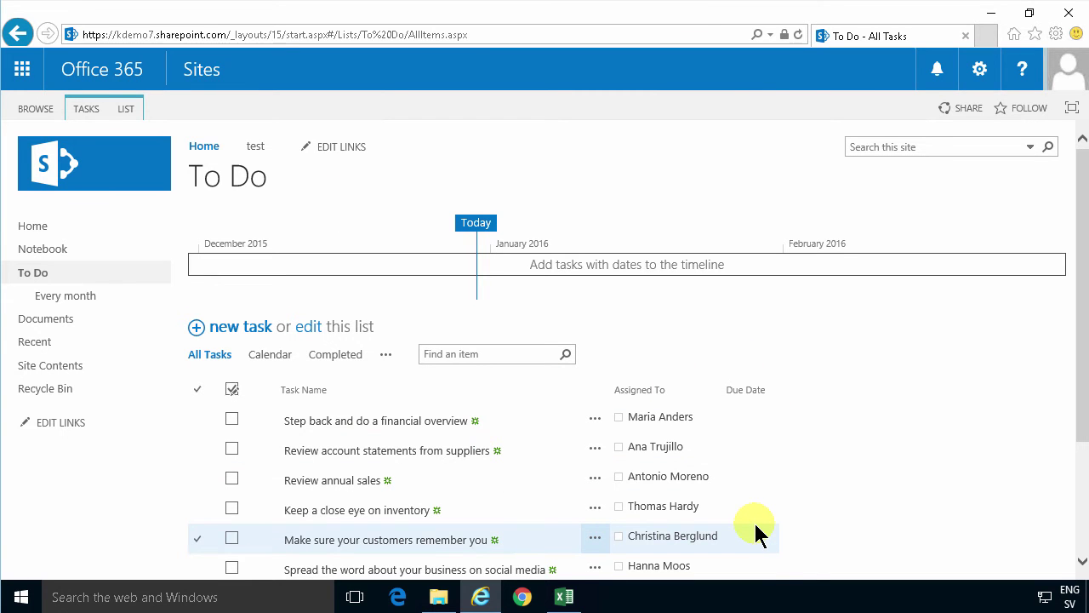
Create a blank desktop database in Access and close its default Table1.
{"action": "key", "text": "super"}
{"action": "type", "text": "acces"}
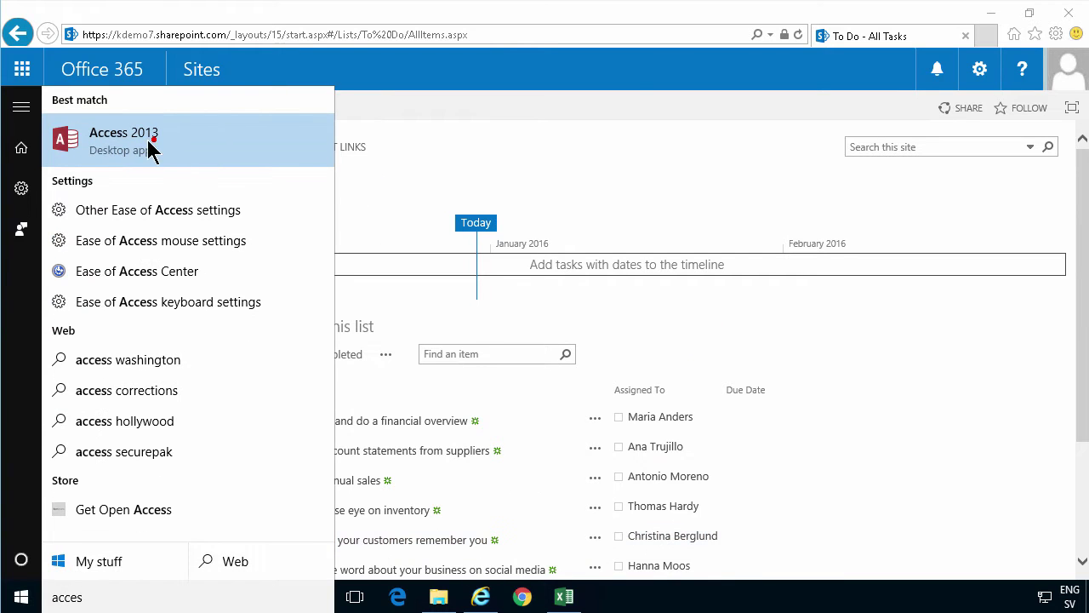
{"action": "left_click", "coordinate": [149, 141]}
{"action": "left_click", "coordinate": [411, 198]}
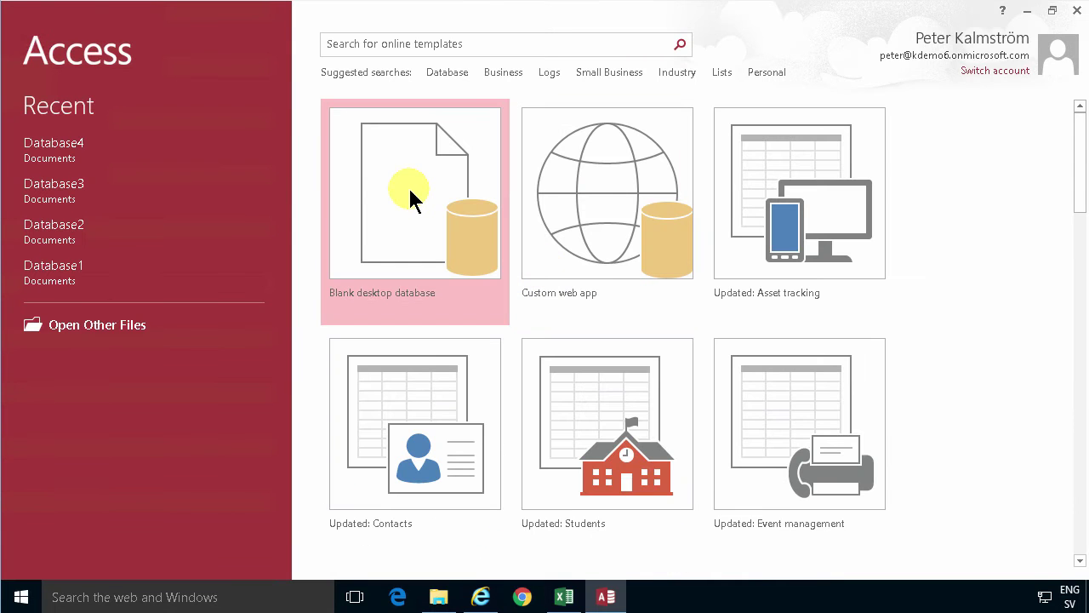
{"action": "key", "text": "Return"}
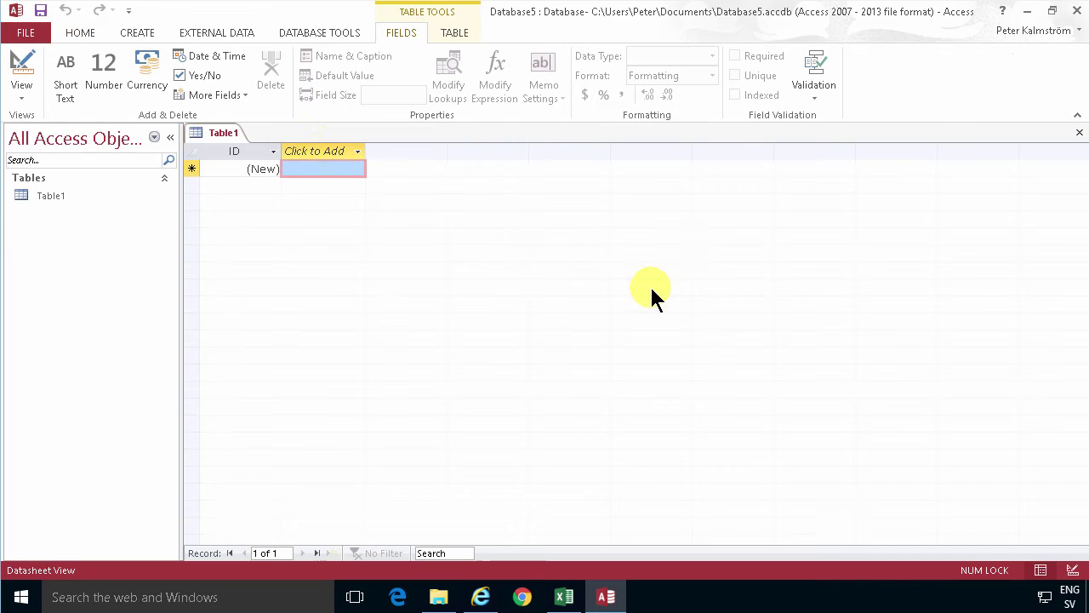
{"action": "right_click", "coordinate": [213, 132]}
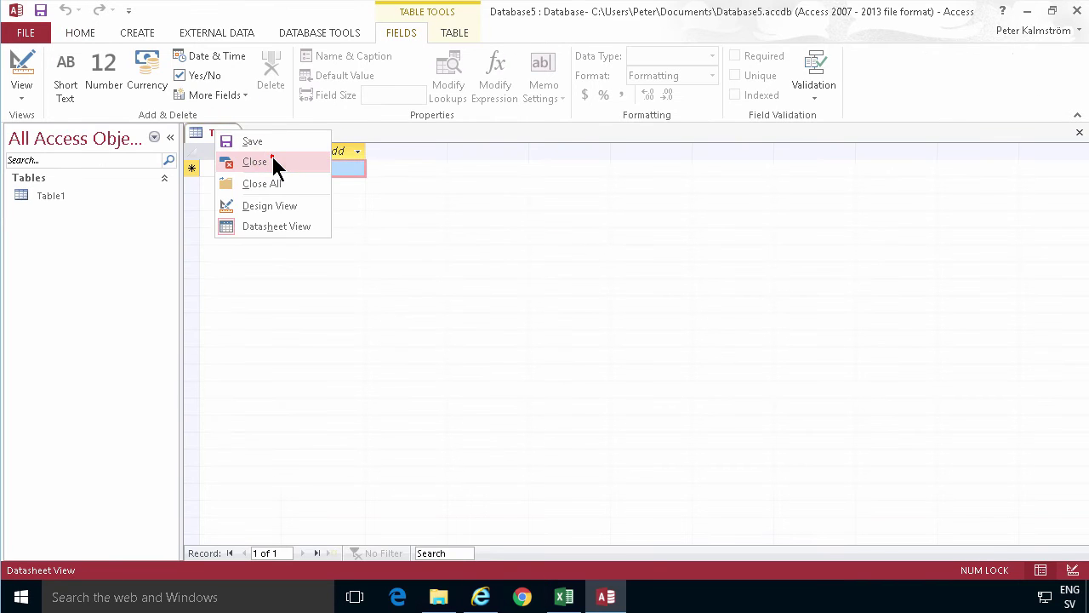
{"action": "left_click", "coordinate": [273, 163]}
Open the wizard for getting external data from a SharePoint list.
{"action": "left_click", "coordinate": [207, 32]}
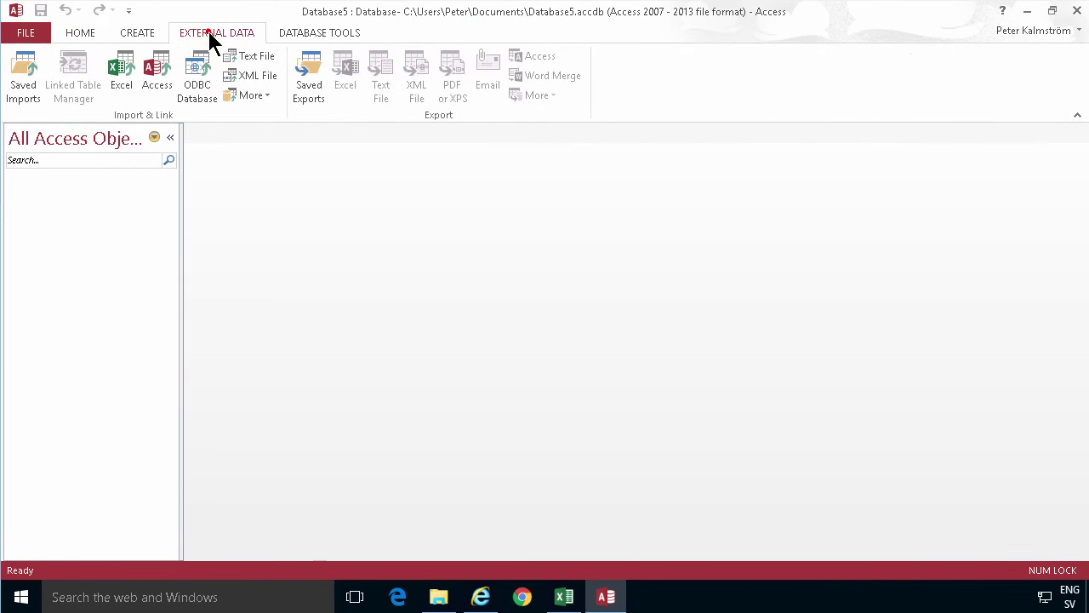
{"action": "left_click", "coordinate": [268, 95]}
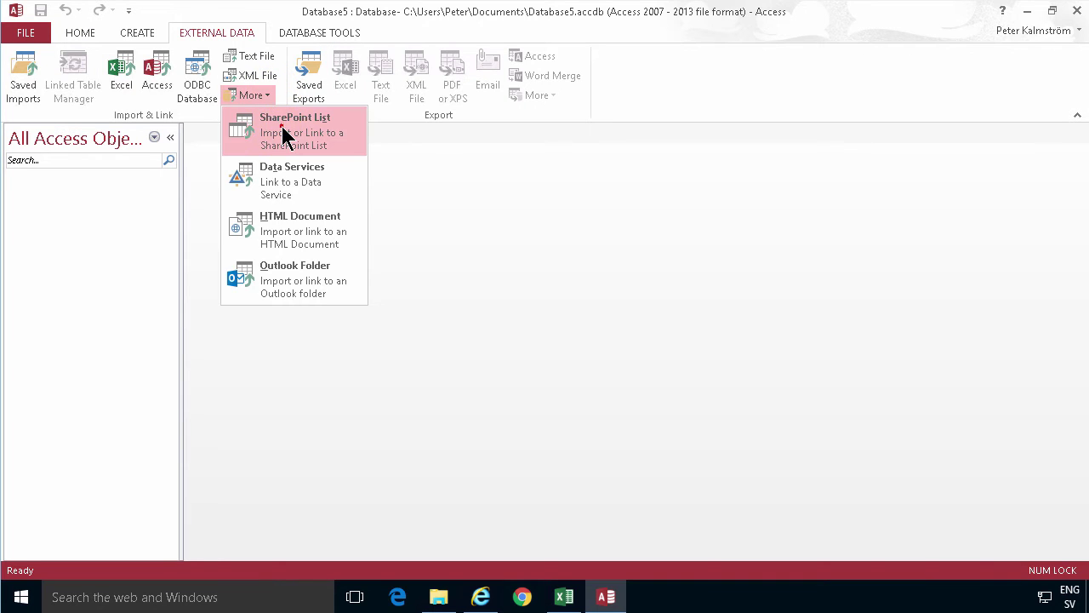
{"action": "left_click", "coordinate": [282, 132]}
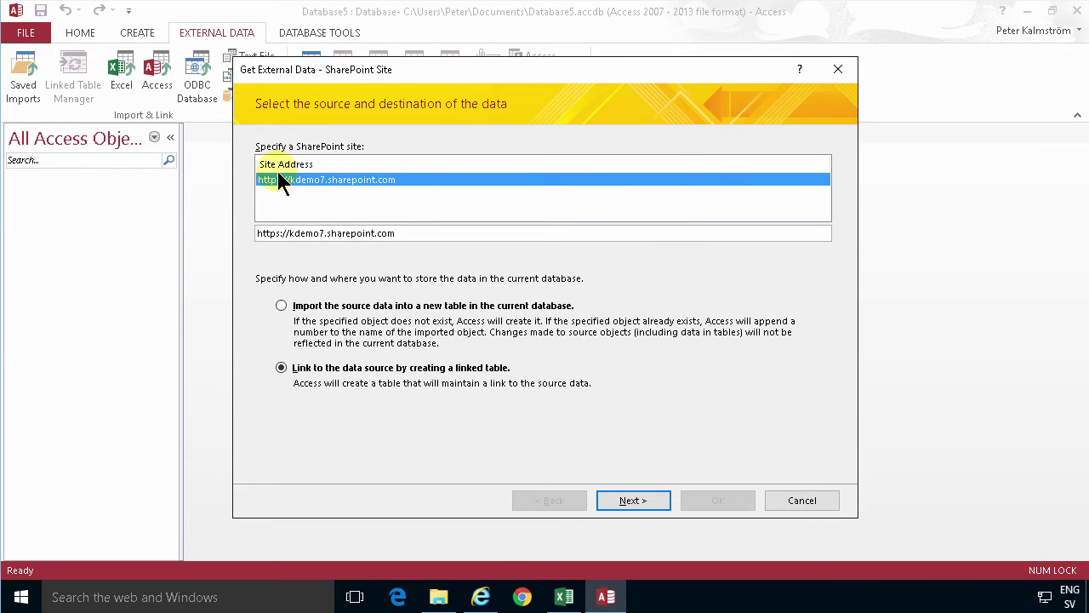
Copy the SharePoint site's link address from its logo in Internet Explorer and switch back to Access.
{"action": "left_click", "coordinate": [473, 602]}
{"action": "right_click", "coordinate": [86, 149]}
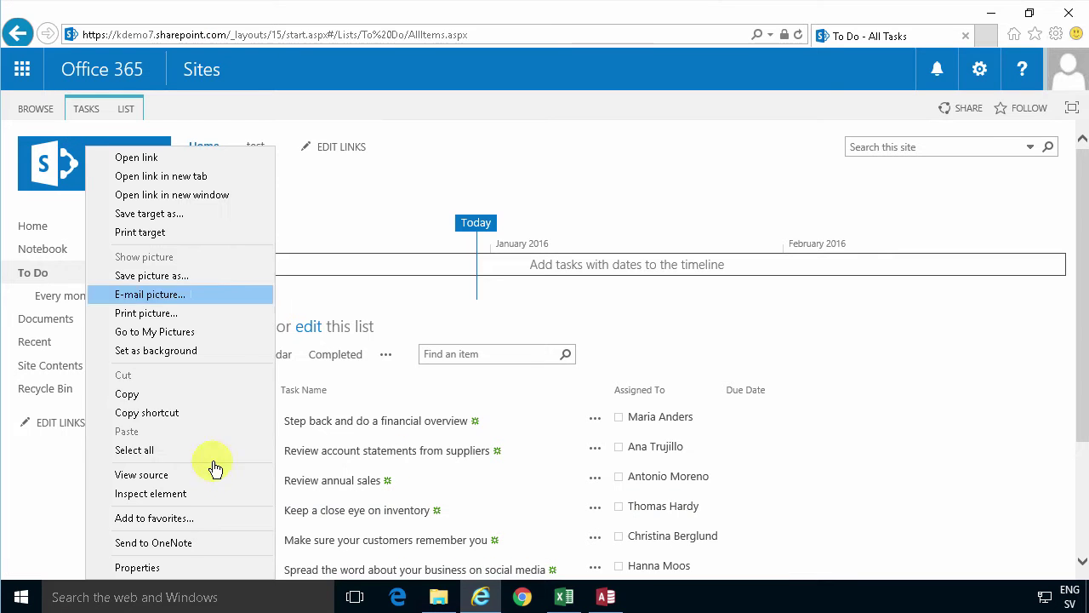
{"action": "left_click", "coordinate": [171, 413]}
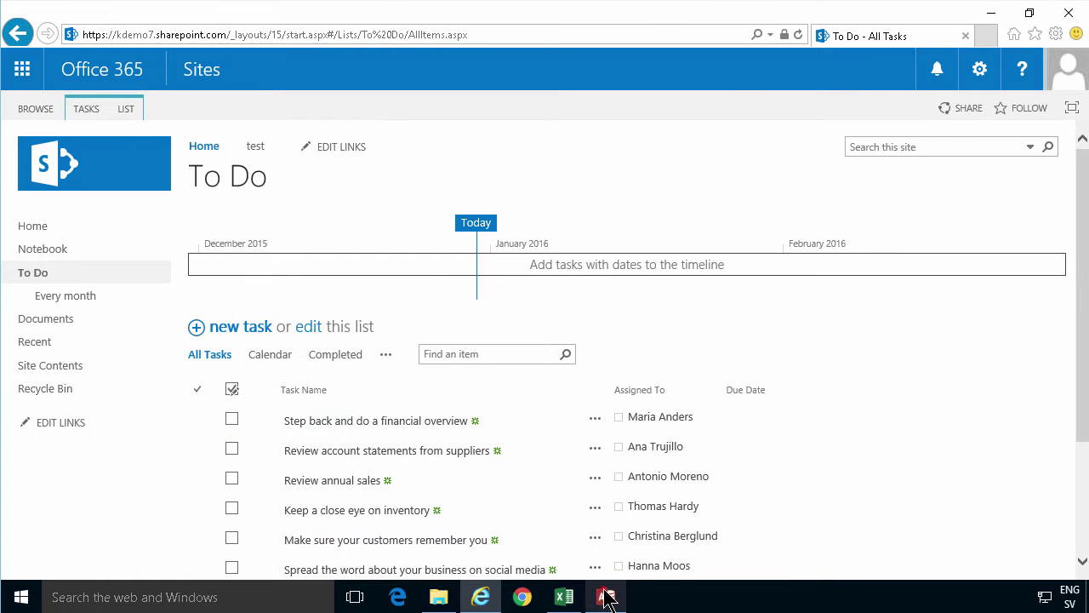
{"action": "left_click", "coordinate": [605, 598]}
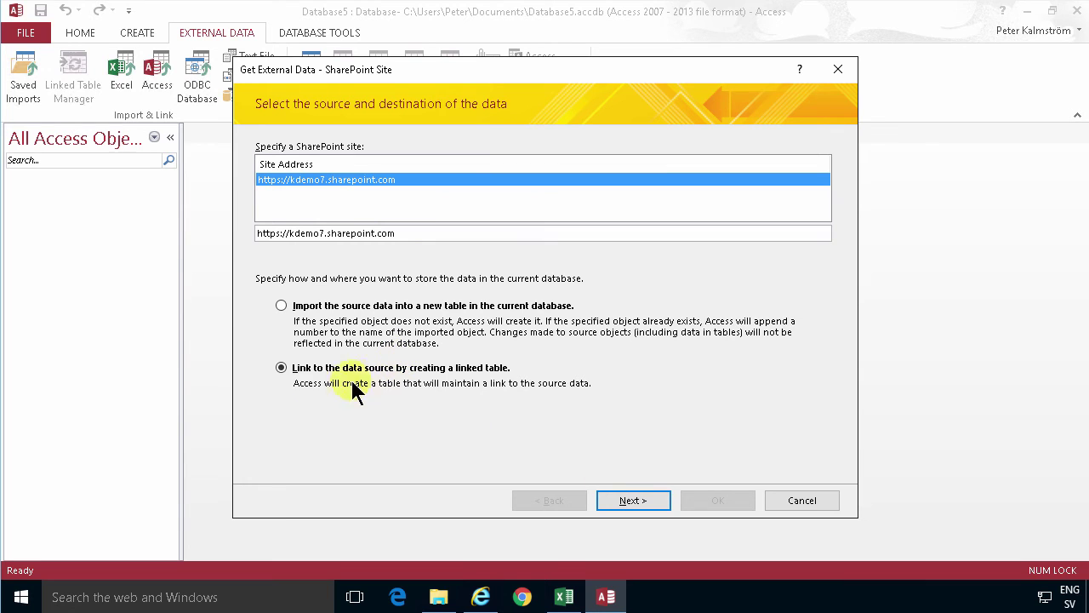
{"action": "left_click", "coordinate": [630, 500]}
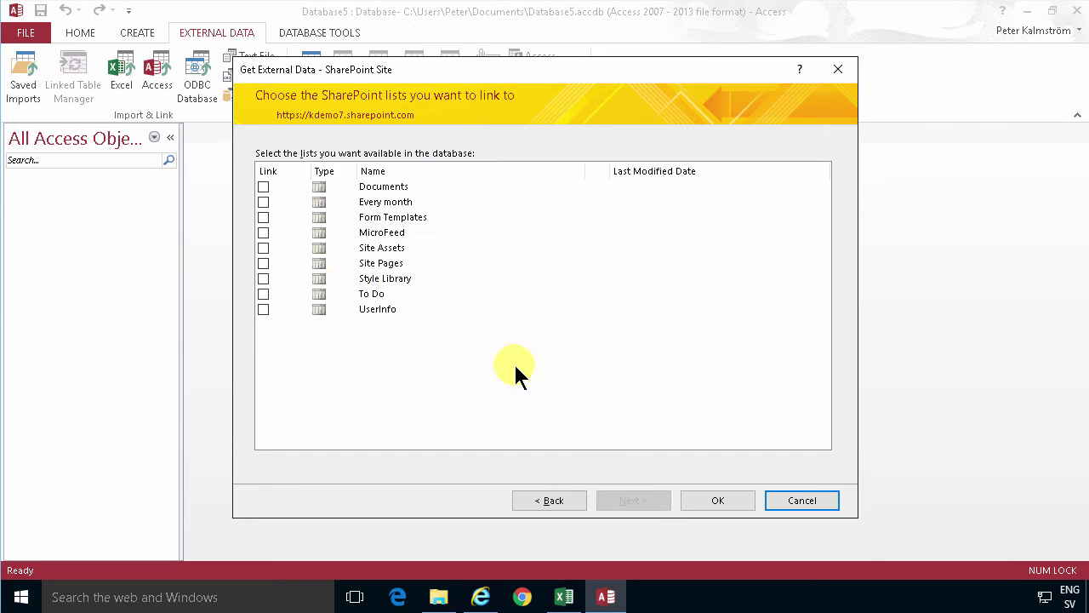
{"action": "left_click", "coordinate": [264, 294]}
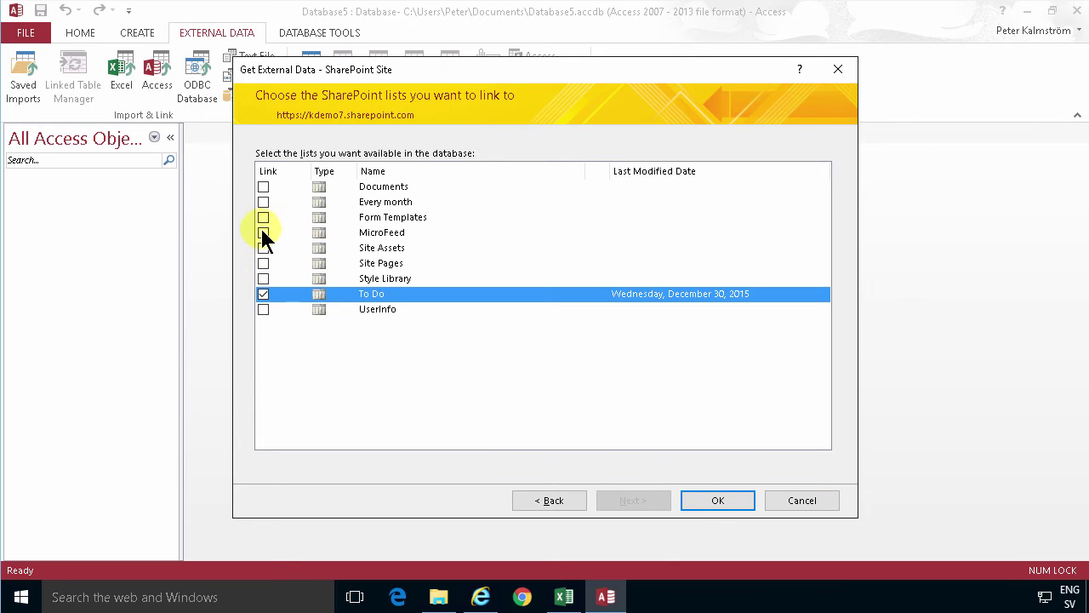
{"action": "left_click", "coordinate": [263, 202]}
{"action": "left_click", "coordinate": [695, 505]}
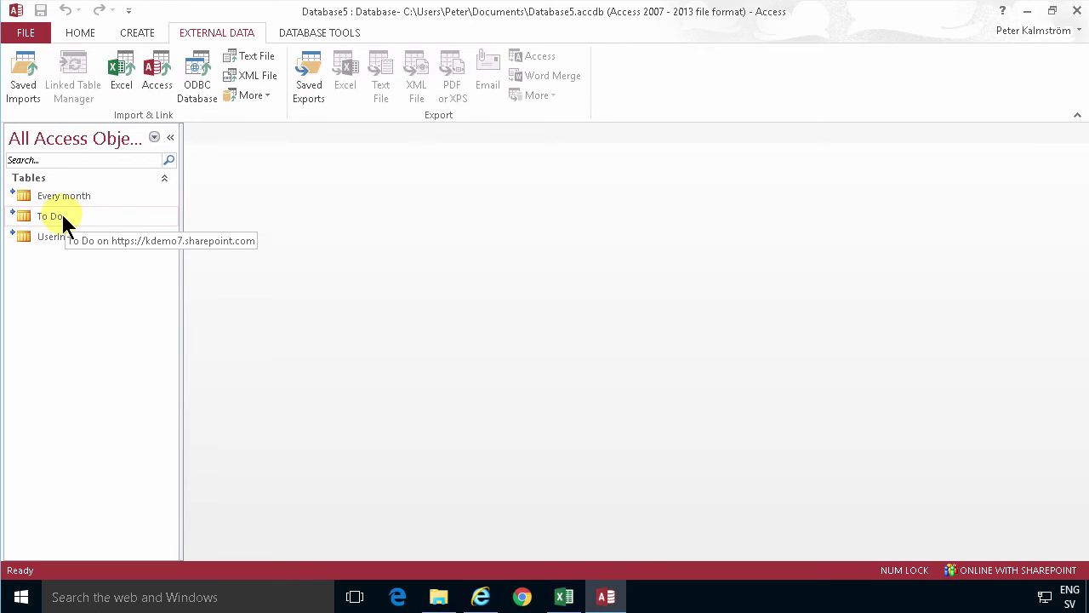
Create a design-view query on the Every month table with the What and Who fields.
{"action": "left_click", "coordinate": [130, 33]}
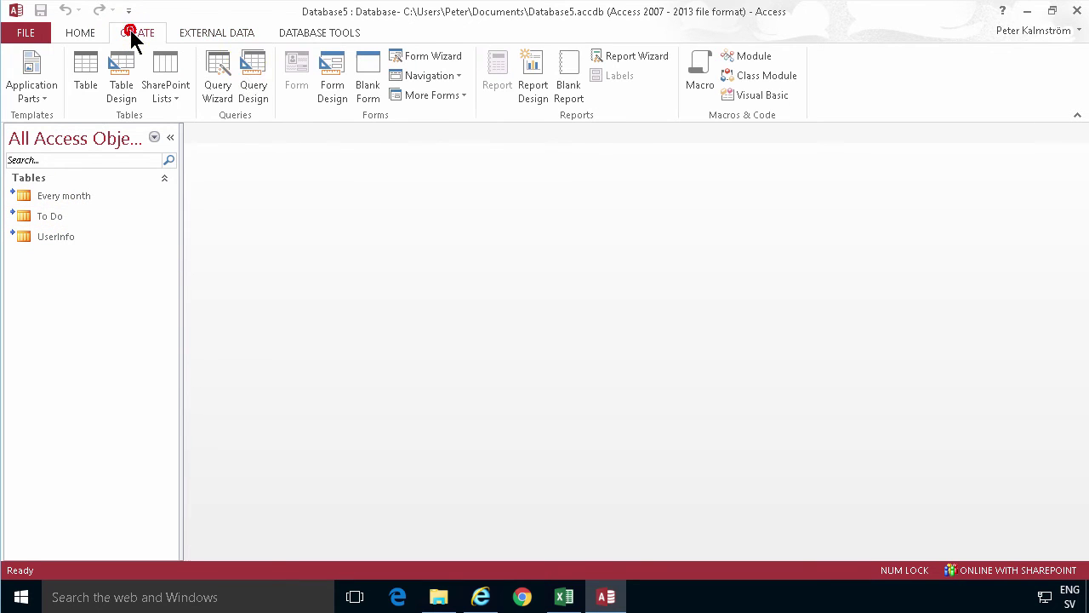
{"action": "left_click", "coordinate": [247, 68]}
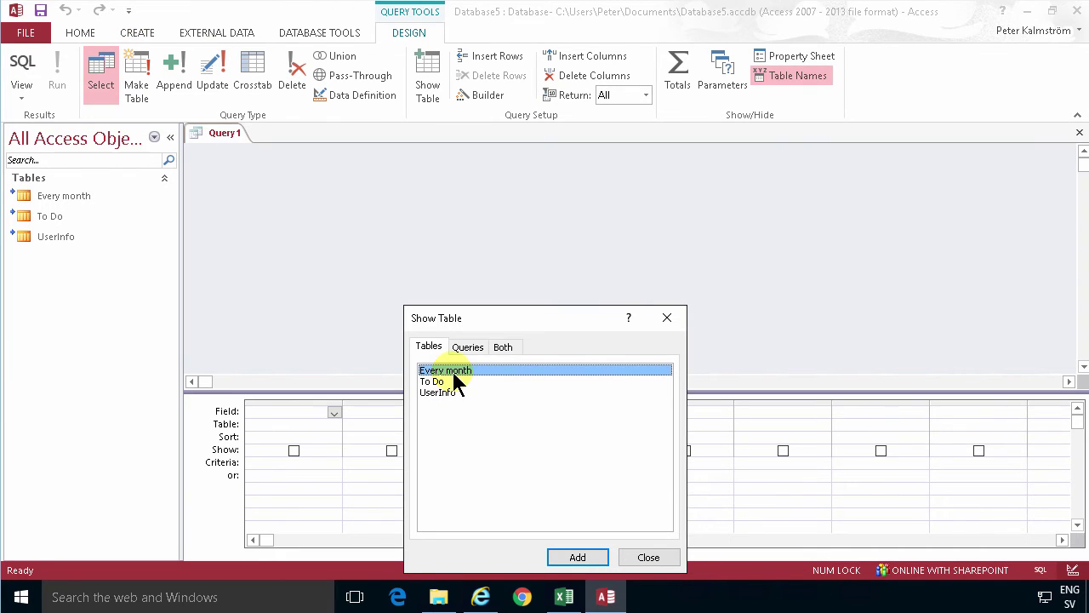
{"action": "double_click", "coordinate": [457, 373]}
{"action": "left_click", "coordinate": [640, 557]}
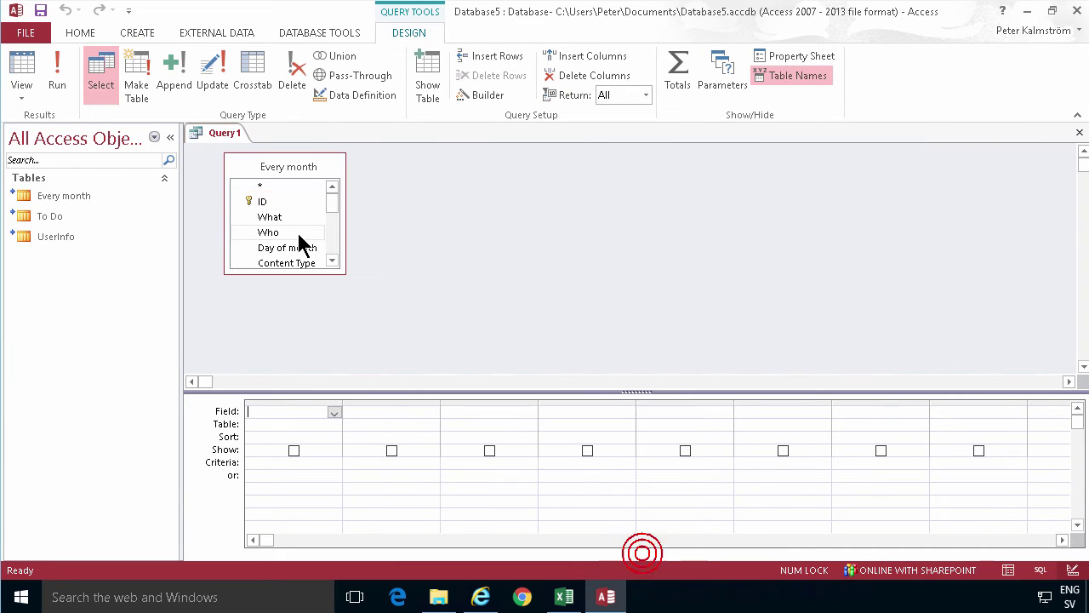
{"action": "double_click", "coordinate": [285, 218]}
{"action": "double_click", "coordinate": [281, 232]}
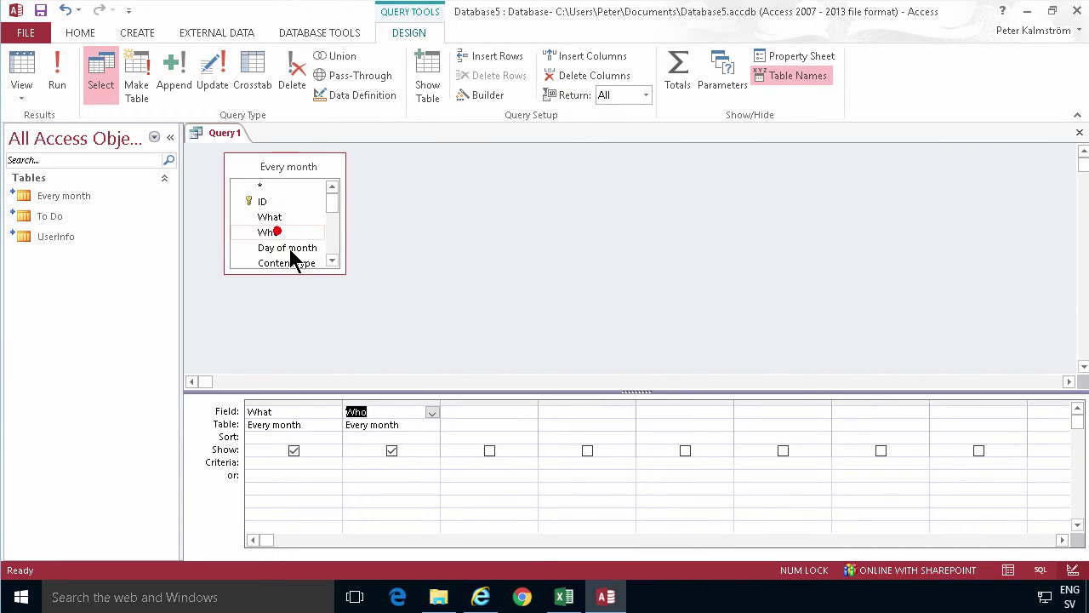
{"action": "double_click", "coordinate": [288, 249]}
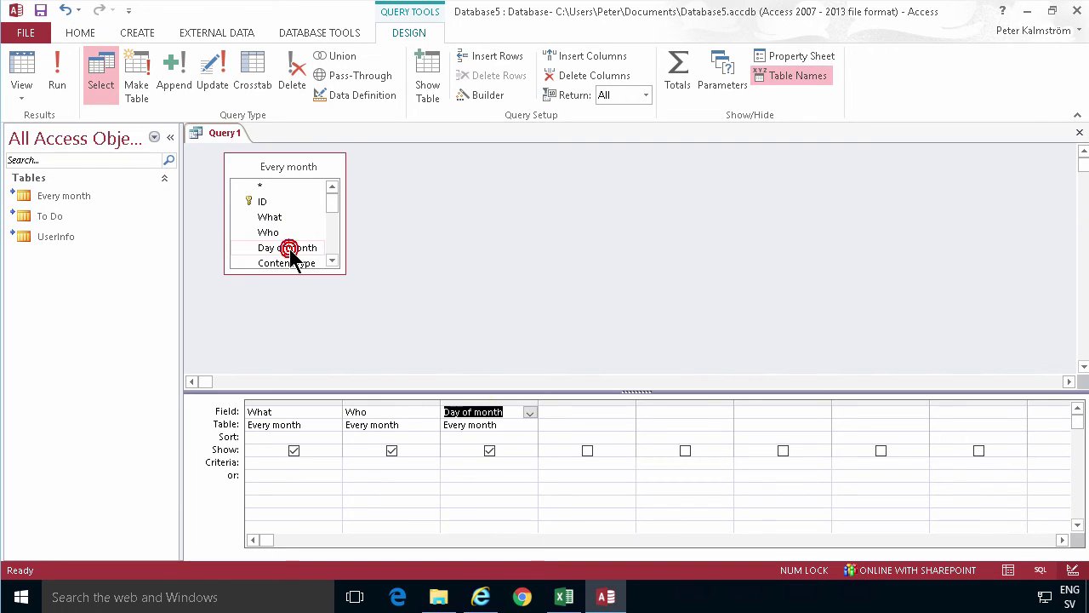
{"action": "left_click", "coordinate": [470, 404]}
{"action": "right_click", "coordinate": [471, 404]}
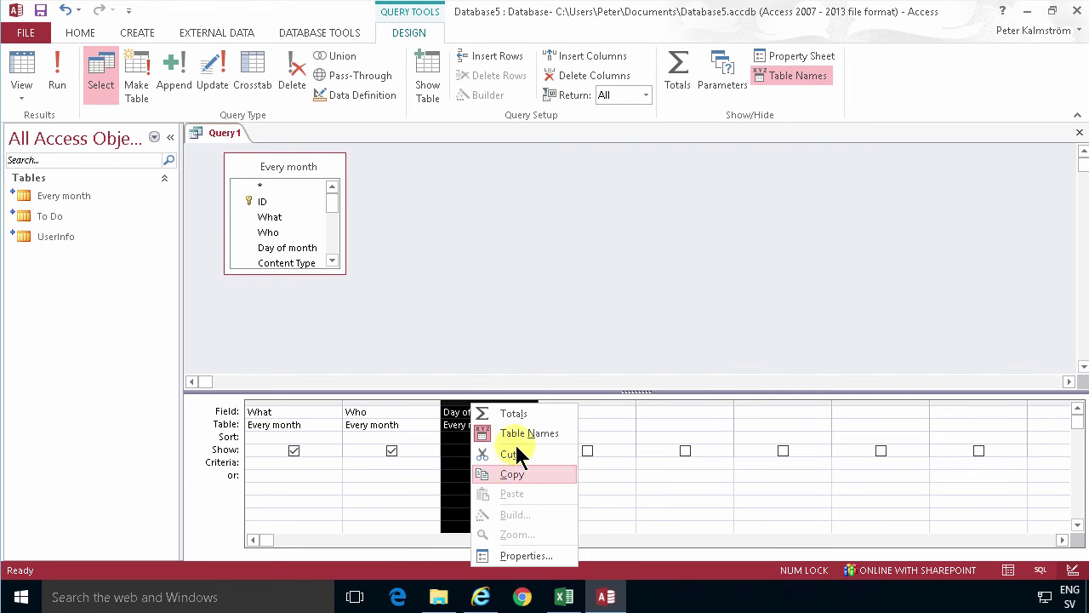
{"action": "left_click", "coordinate": [439, 479]}
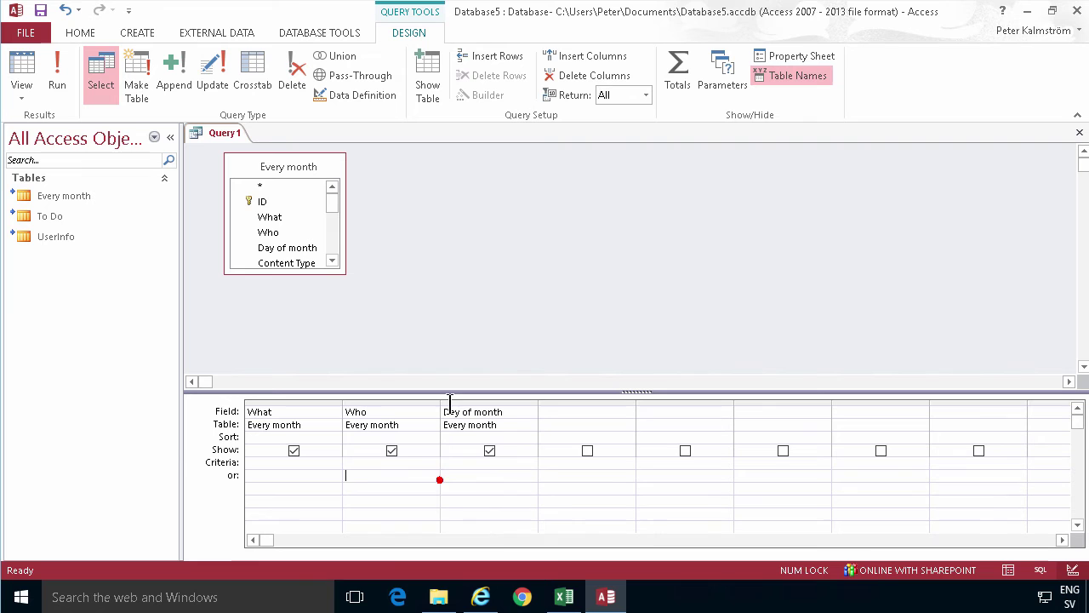
{"action": "left_click", "coordinate": [459, 403]}
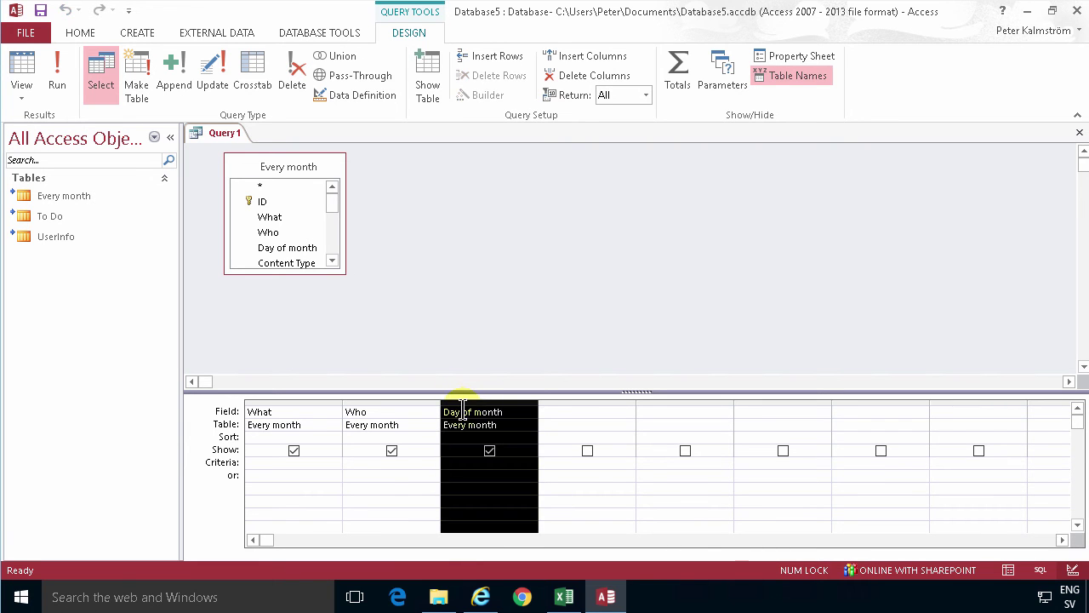
{"action": "key", "text": "Delete"}
{"action": "left_click", "coordinate": [393, 473]}
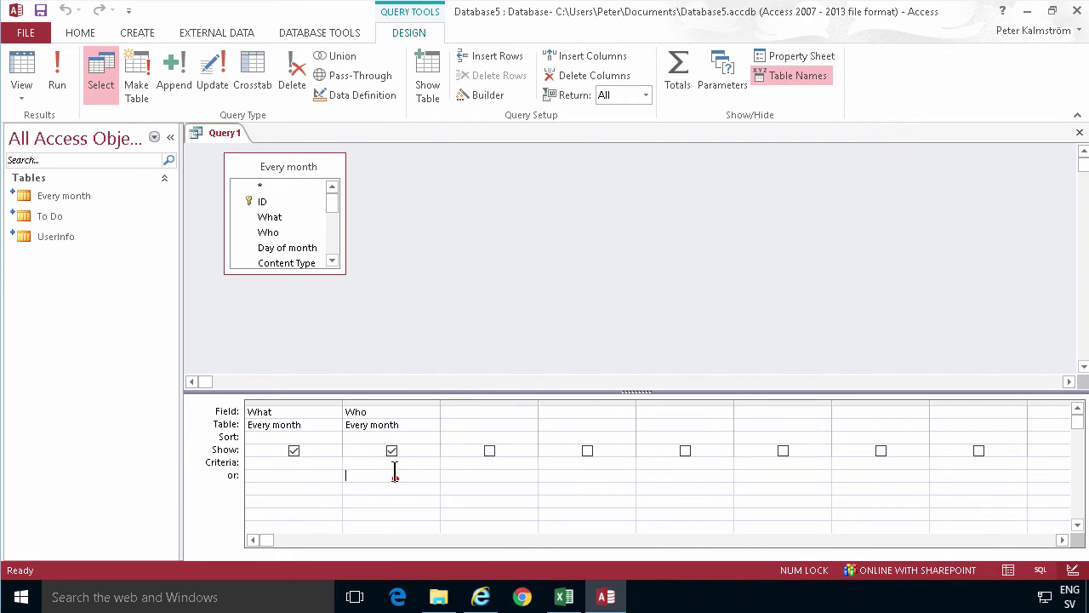
Turn the query into an append query that targets the To Do table in the current database.
{"action": "left_click", "coordinate": [174, 83]}
{"action": "left_click", "coordinate": [688, 190]}
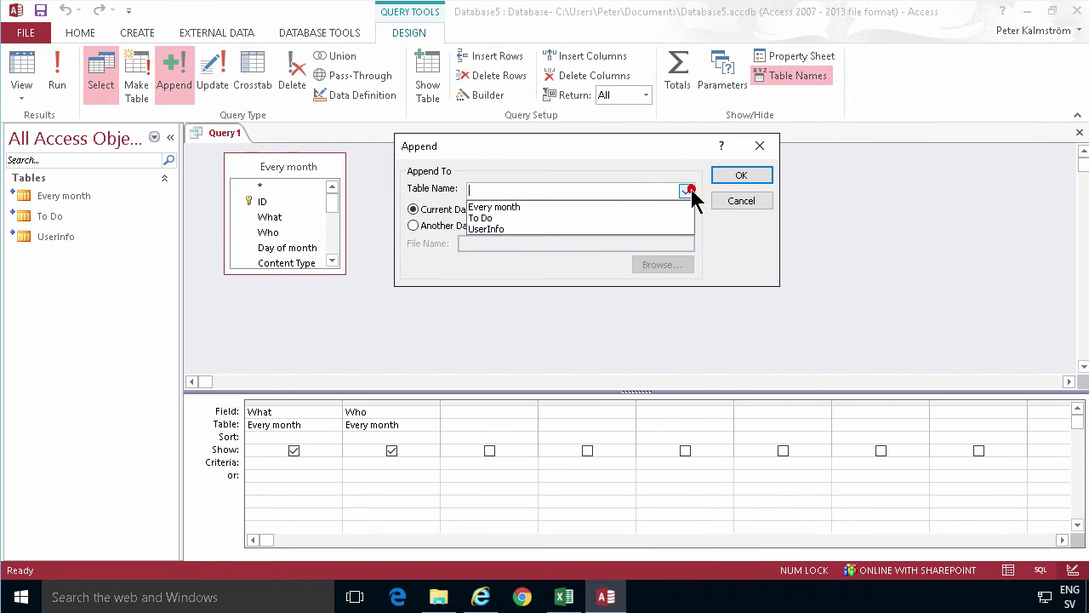
{"action": "left_click", "coordinate": [573, 217]}
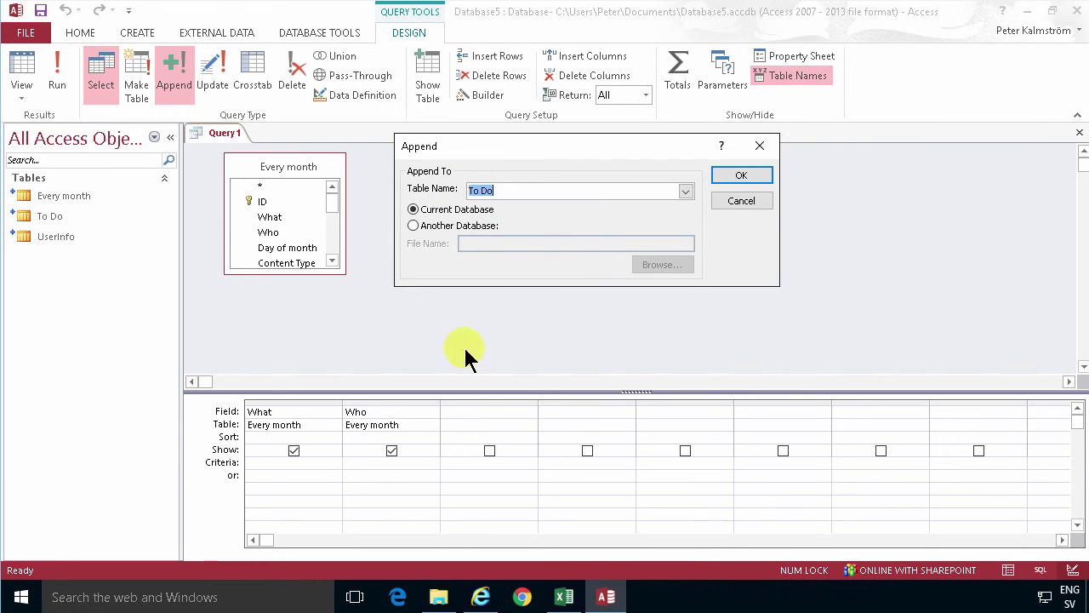
{"action": "left_click", "coordinate": [745, 179]}
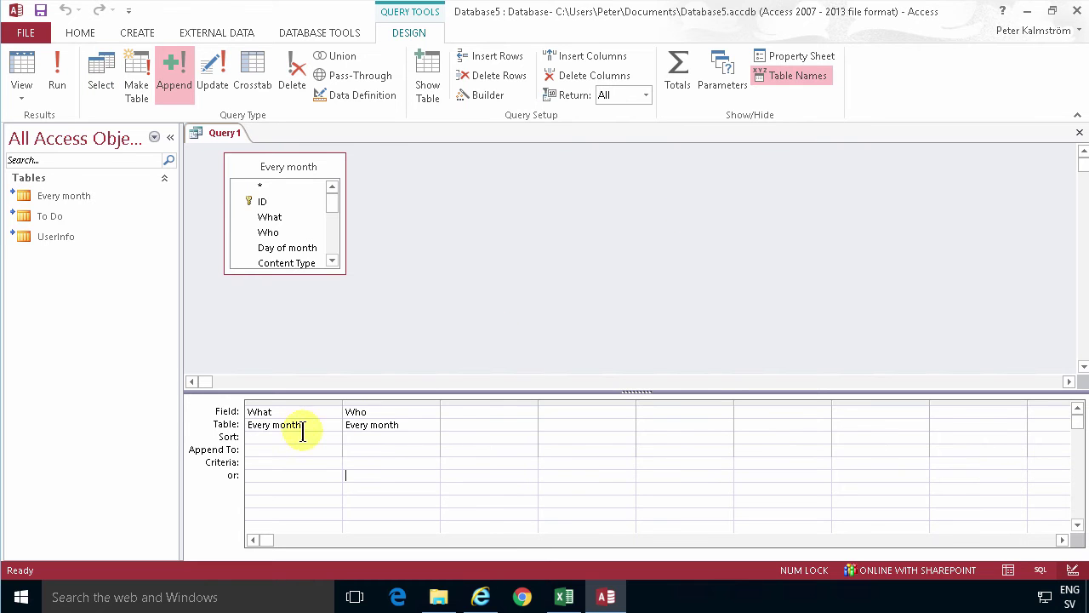
Append the What field to Task Name and the Who field to Assigned To.
{"action": "left_click", "coordinate": [273, 450]}
{"action": "left_click", "coordinate": [337, 449]}
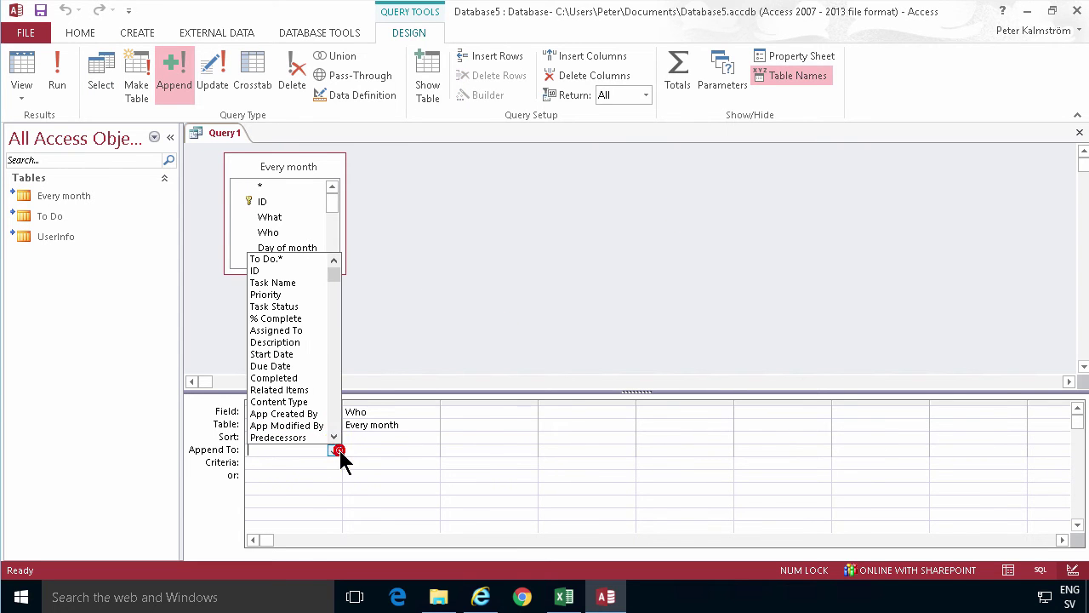
{"action": "left_click", "coordinate": [271, 282]}
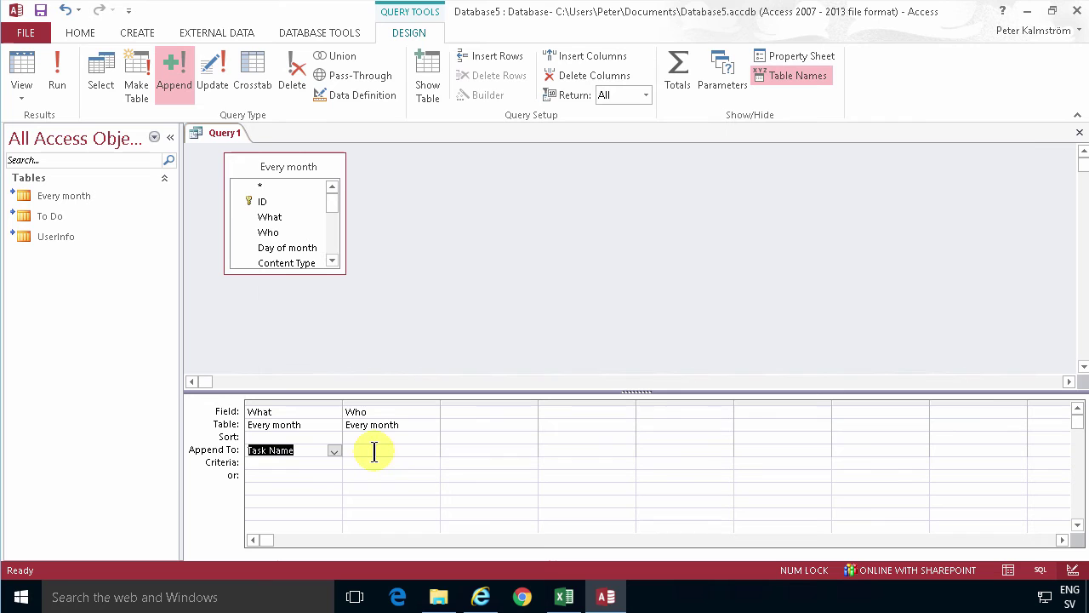
{"action": "left_click", "coordinate": [374, 451]}
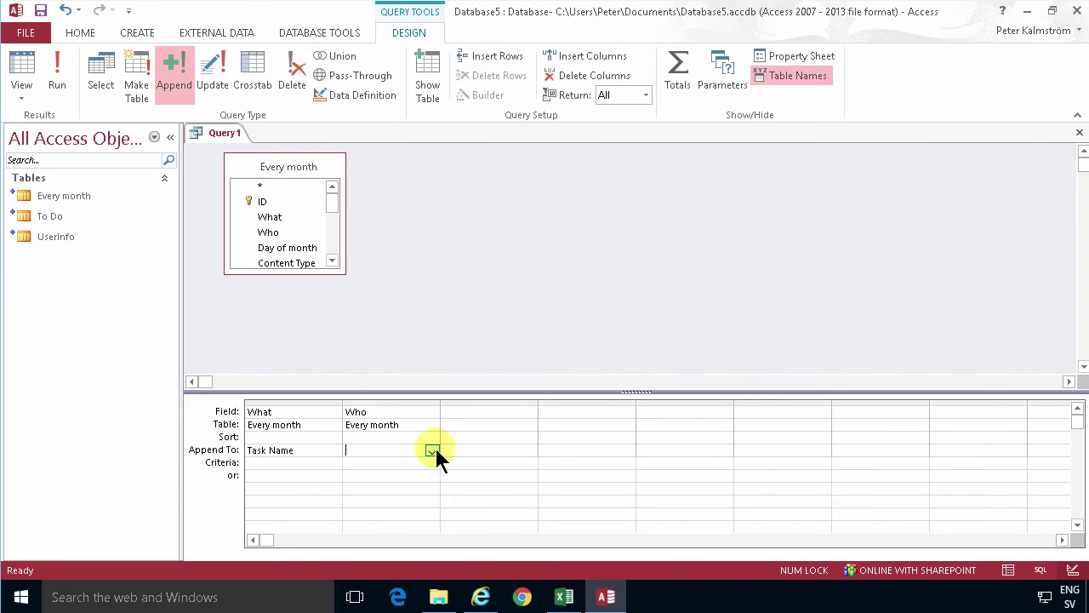
{"action": "left_click", "coordinate": [433, 451]}
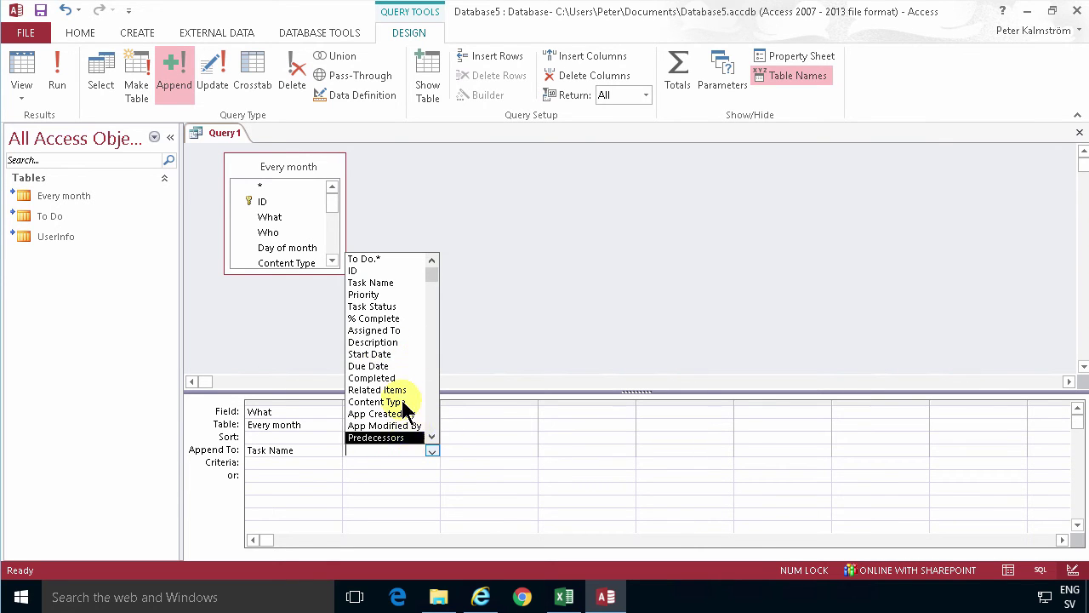
{"action": "left_click", "coordinate": [378, 330]}
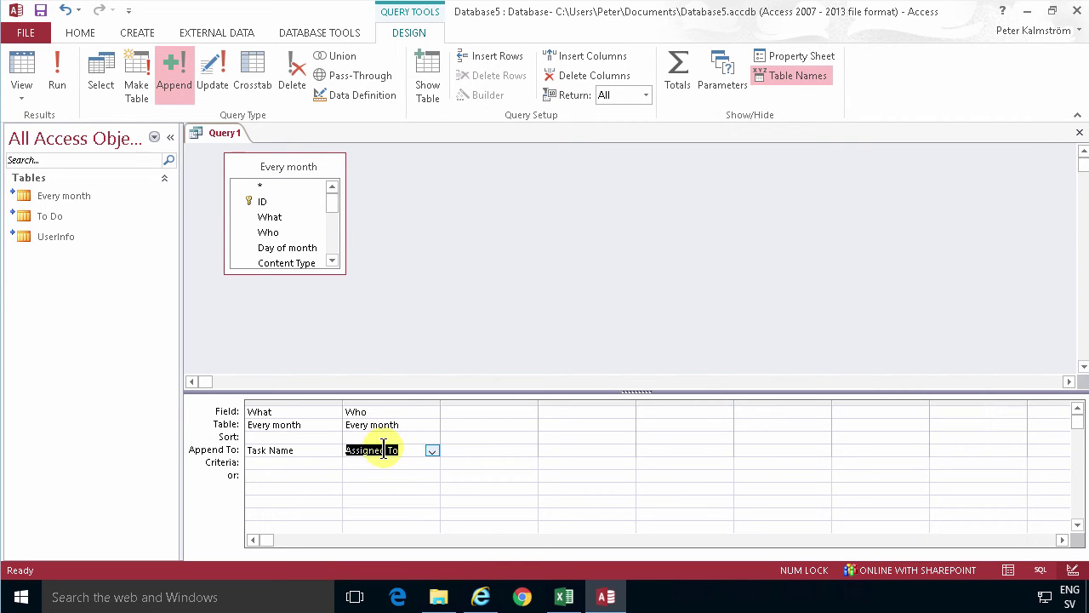
Add the UserInfo table to the append query's design.
{"action": "right_click", "coordinate": [409, 210]}
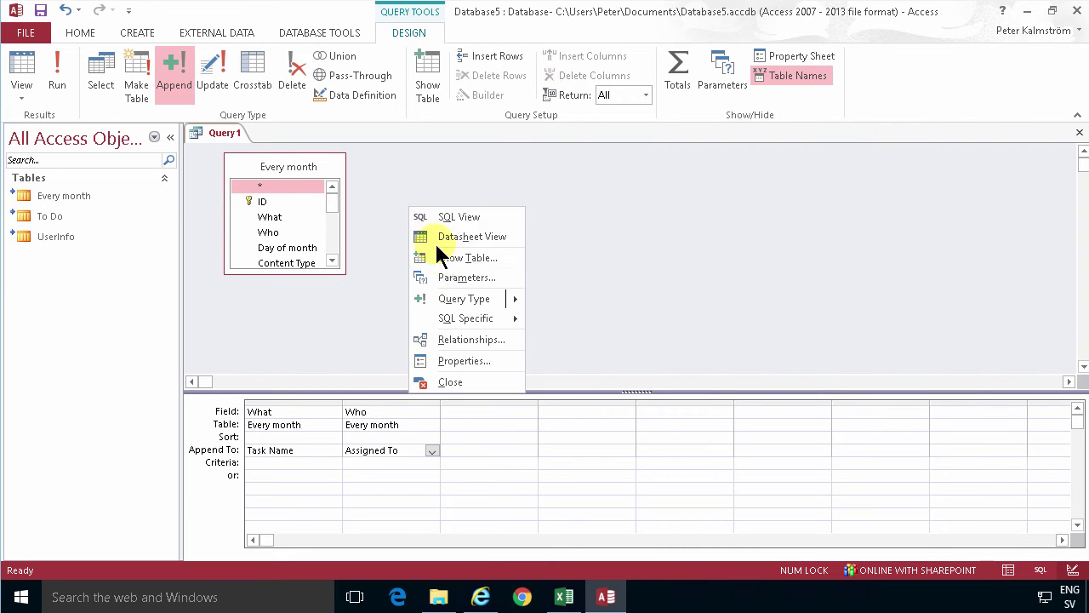
{"action": "left_click", "coordinate": [455, 258]}
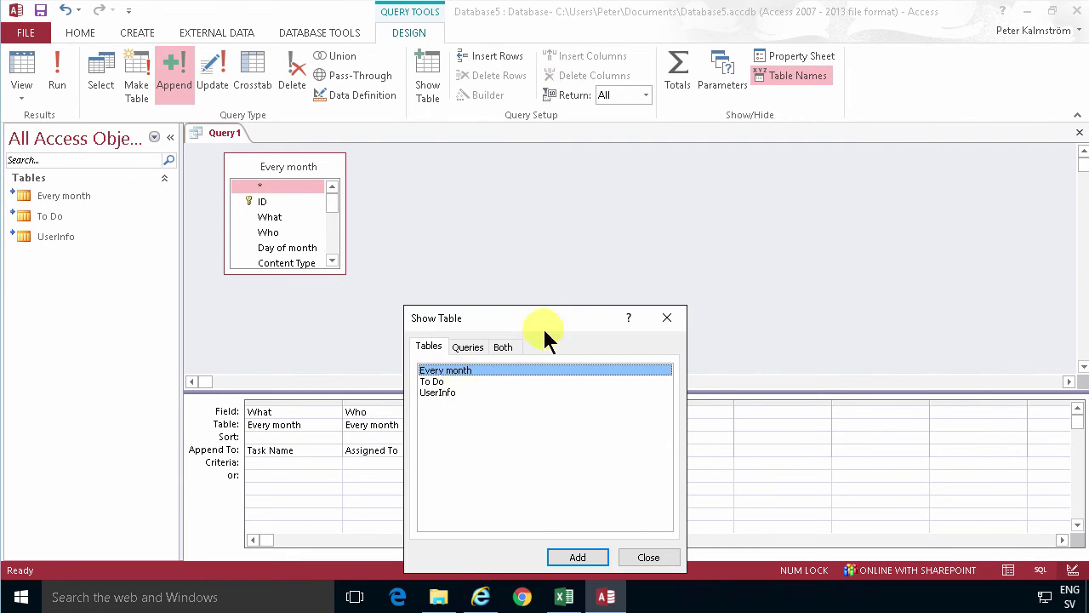
{"action": "double_click", "coordinate": [439, 393]}
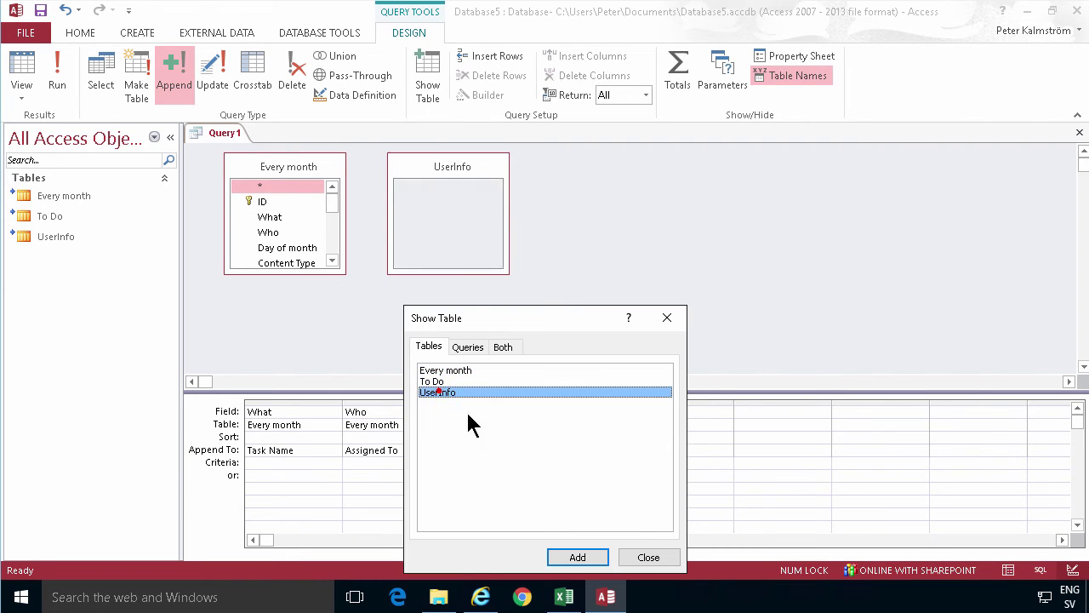
Move the UserInfo table away from the Every month table and lengthen it to list more of its fields.
{"action": "left_click", "coordinate": [648, 557]}
{"action": "left_click_drag", "start_coordinate": [443, 175], "coordinate": [612, 176]}
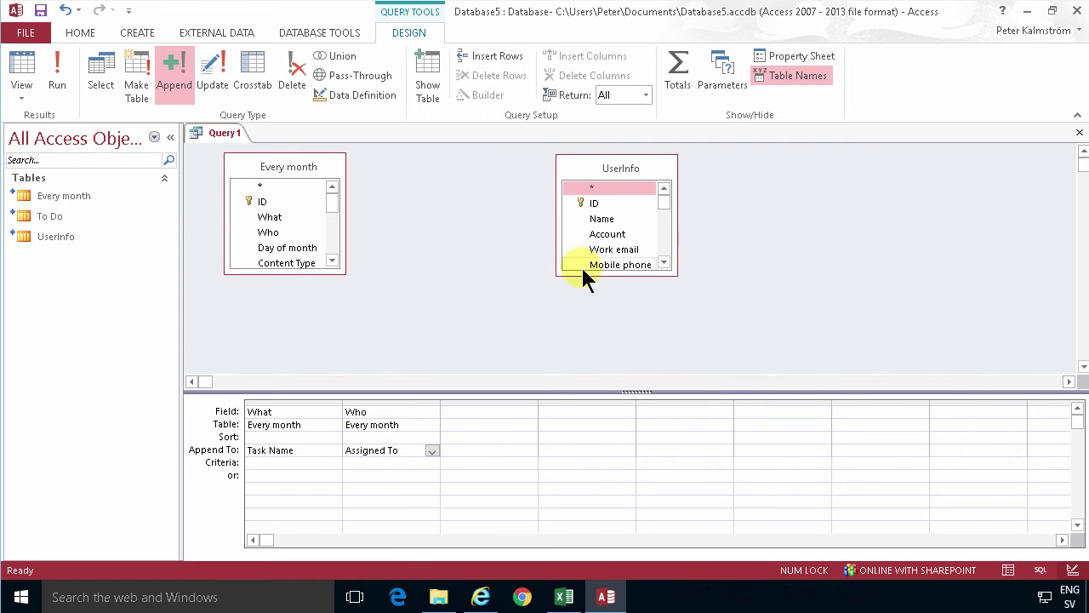
{"action": "left_click_drag", "start_coordinate": [581, 270], "coordinate": [586, 350]}
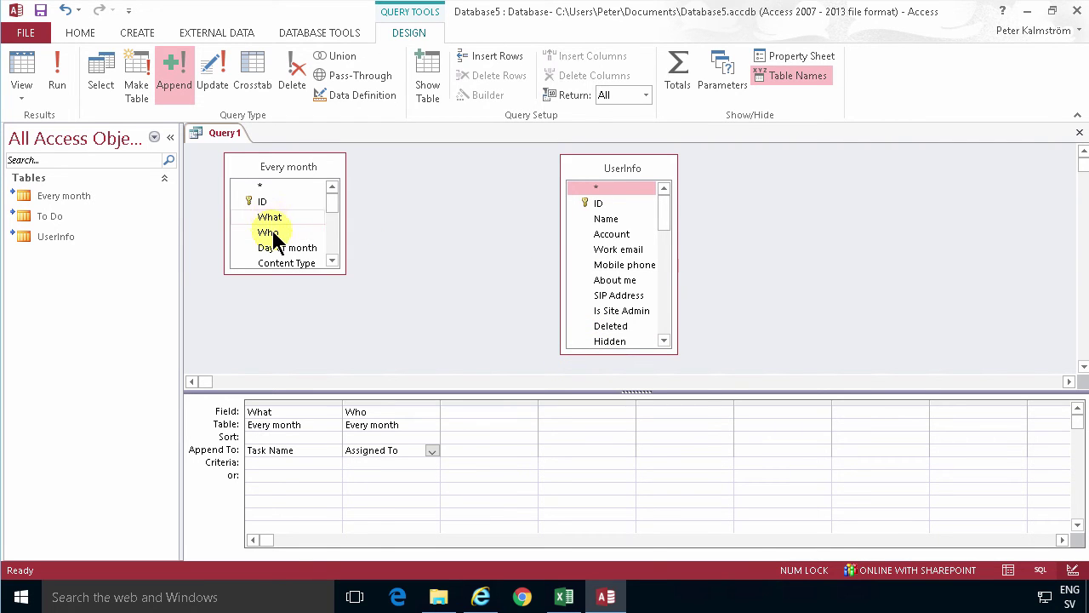
Join the Every month Who field to the UserInfo Name field, and append the UserInfo ID field to Assigned To.
{"action": "left_click_drag", "start_coordinate": [268, 232], "coordinate": [505, 422]}
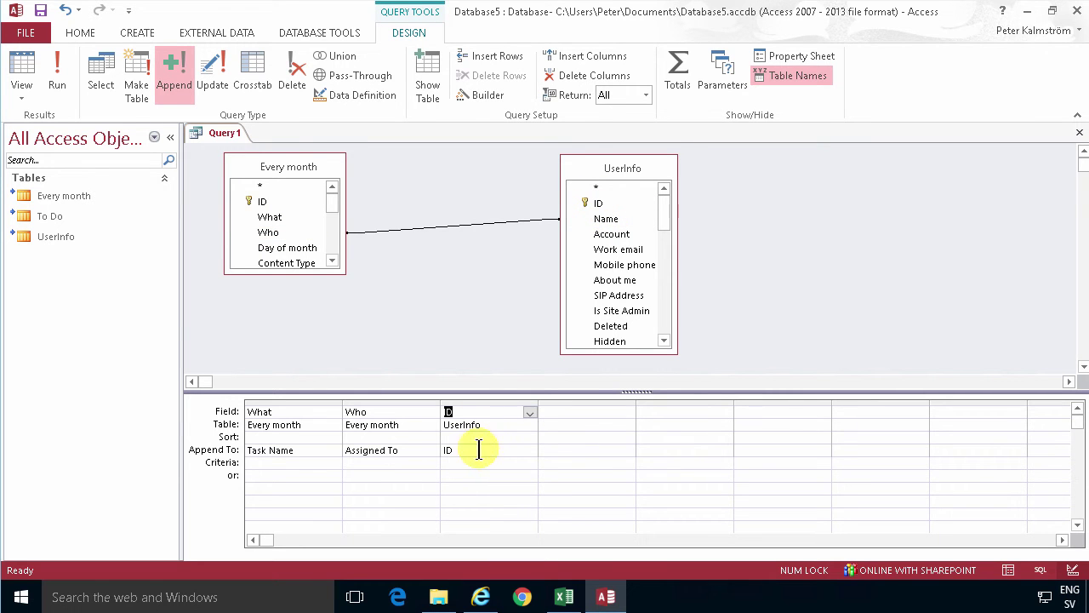
{"action": "left_click", "coordinate": [479, 450]}
{"action": "left_click", "coordinate": [531, 450]}
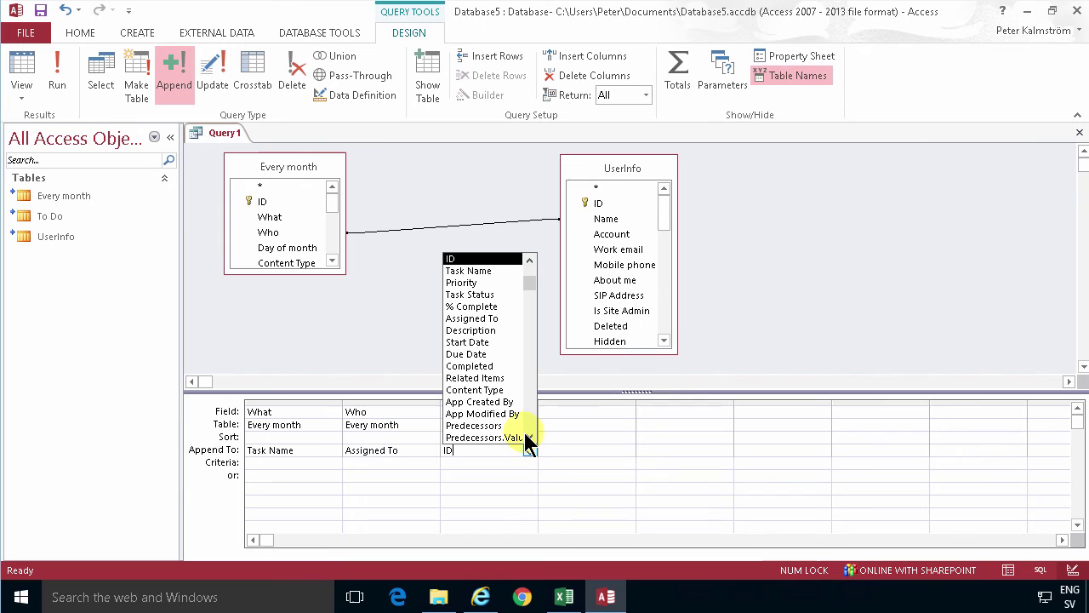
{"action": "left_click", "coordinate": [492, 320]}
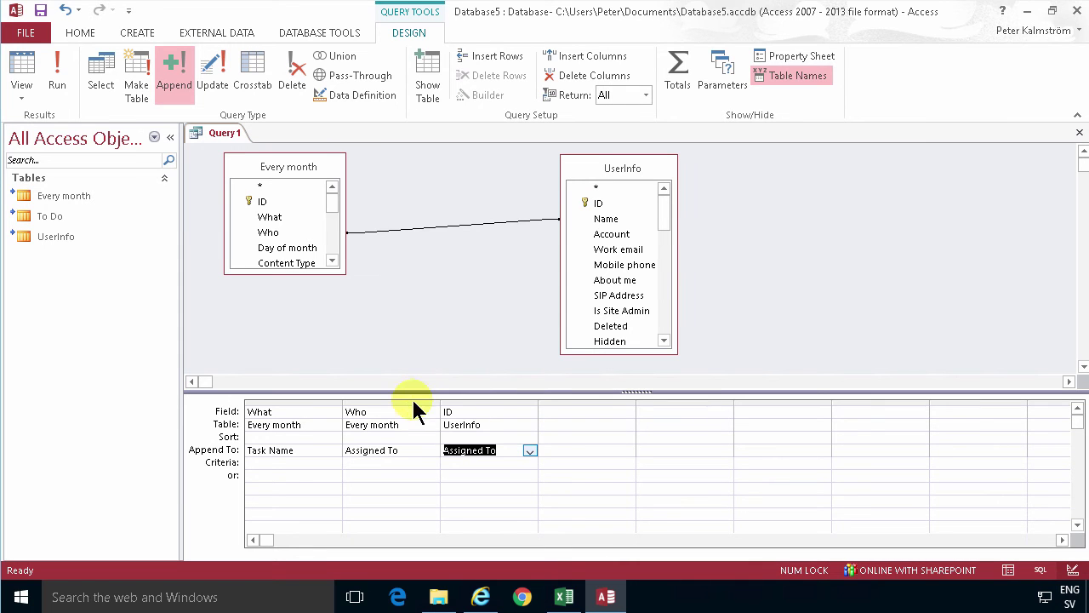
Remove the Every month Who column from the query design grid.
{"action": "left_click", "coordinate": [409, 403]}
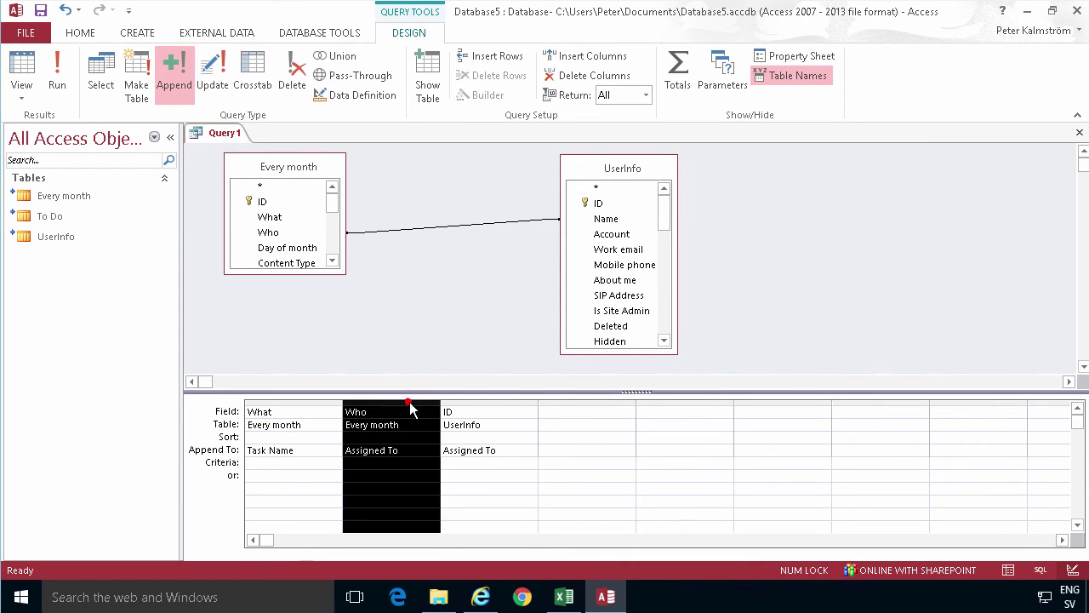
{"action": "key", "text": "Delete"}
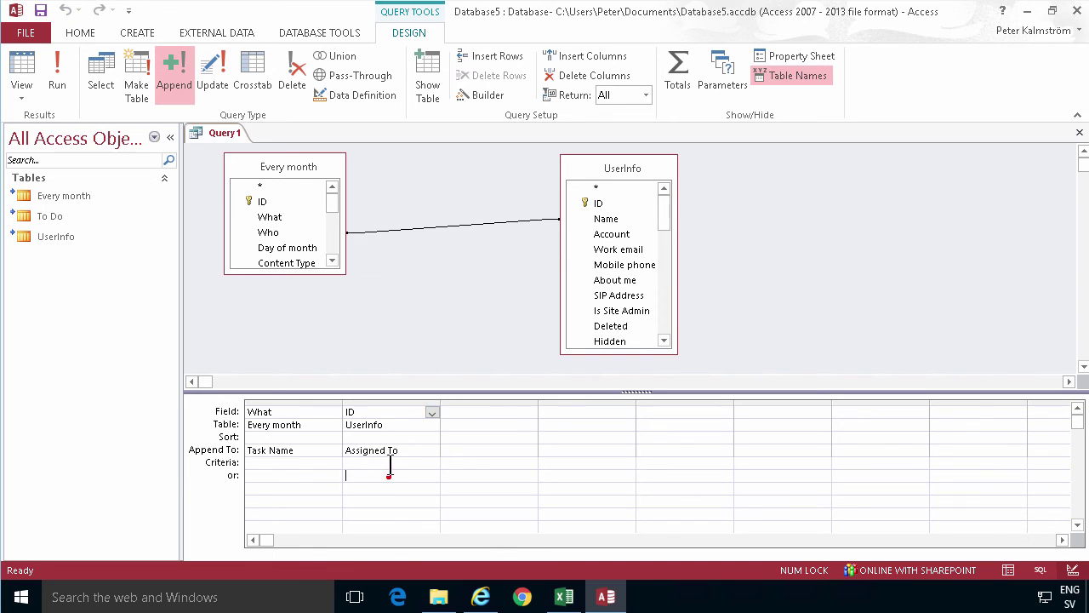
{"action": "left_click", "coordinate": [389, 474]}
Run the append query, check the assigned tasks in the To Do table, and close that table.
{"action": "left_click", "coordinate": [54, 80]}
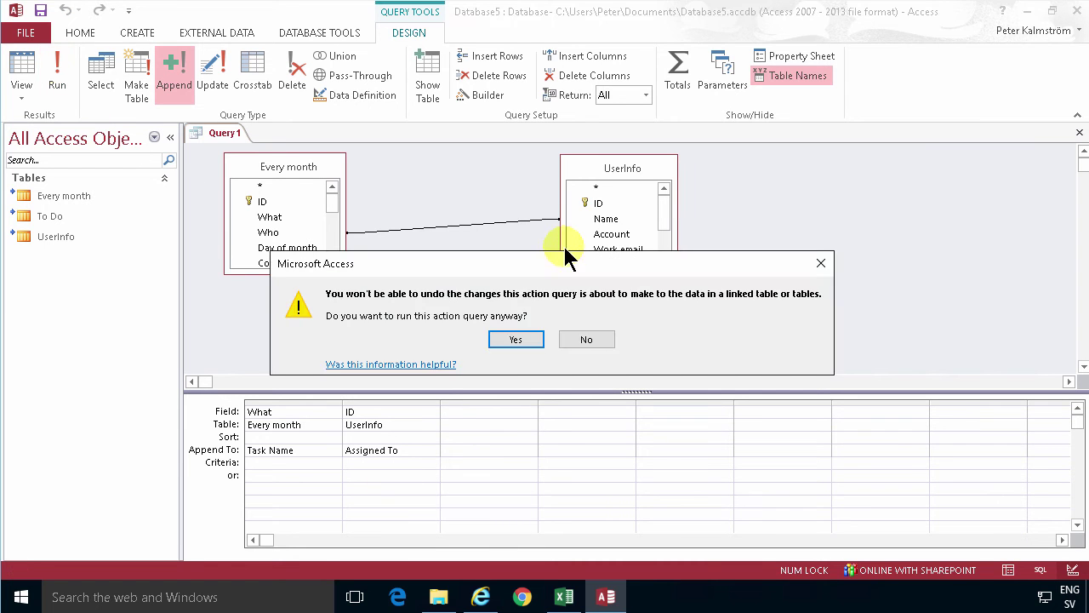
{"action": "left_click", "coordinate": [517, 340]}
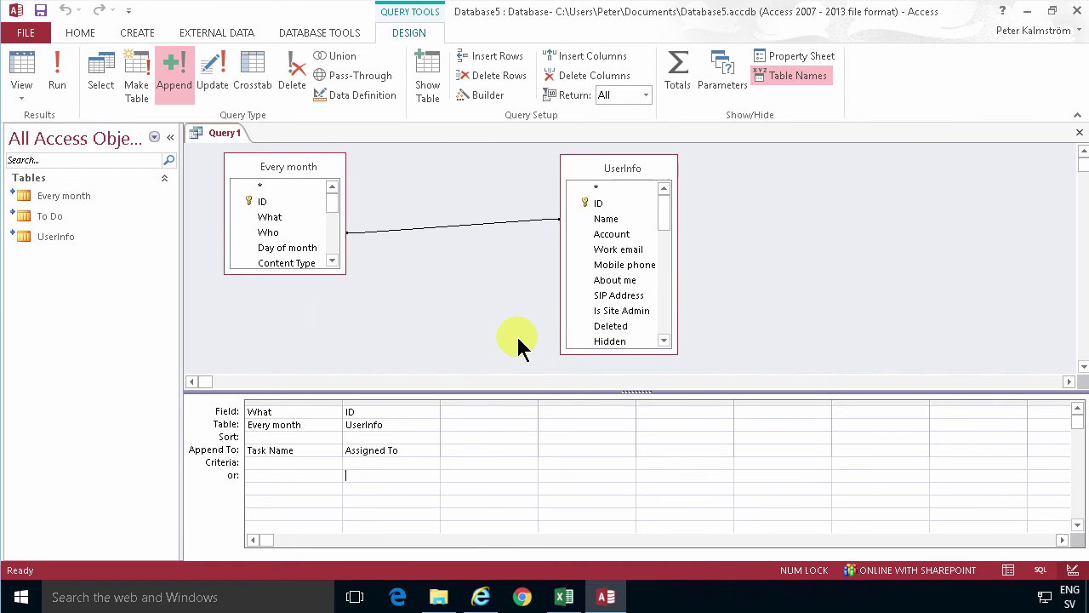
{"action": "left_click", "coordinate": [50, 215]}
{"action": "double_click", "coordinate": [50, 214]}
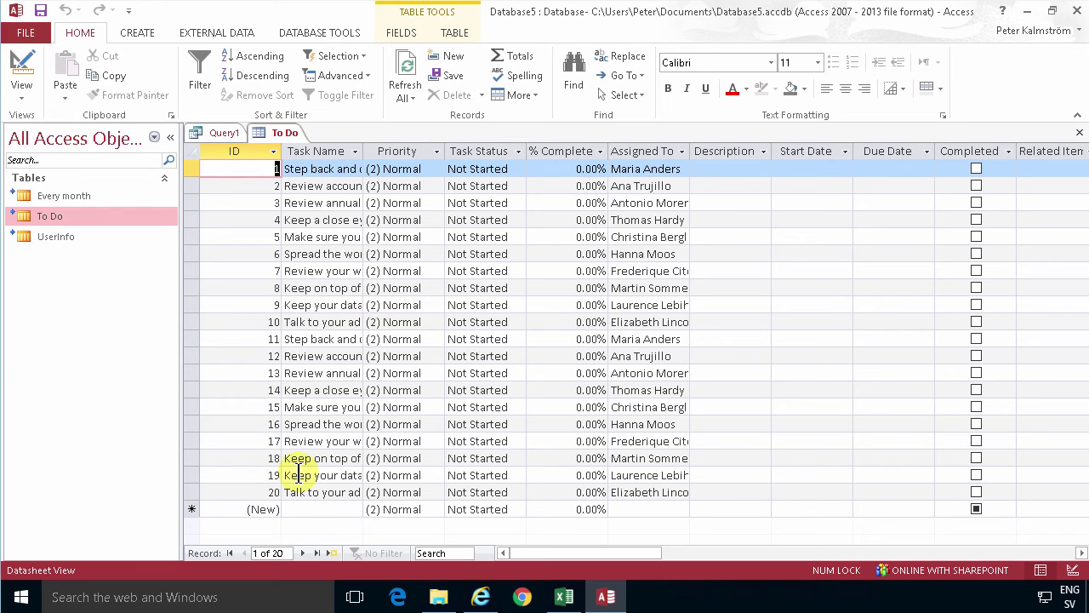
{"action": "right_click", "coordinate": [265, 136]}
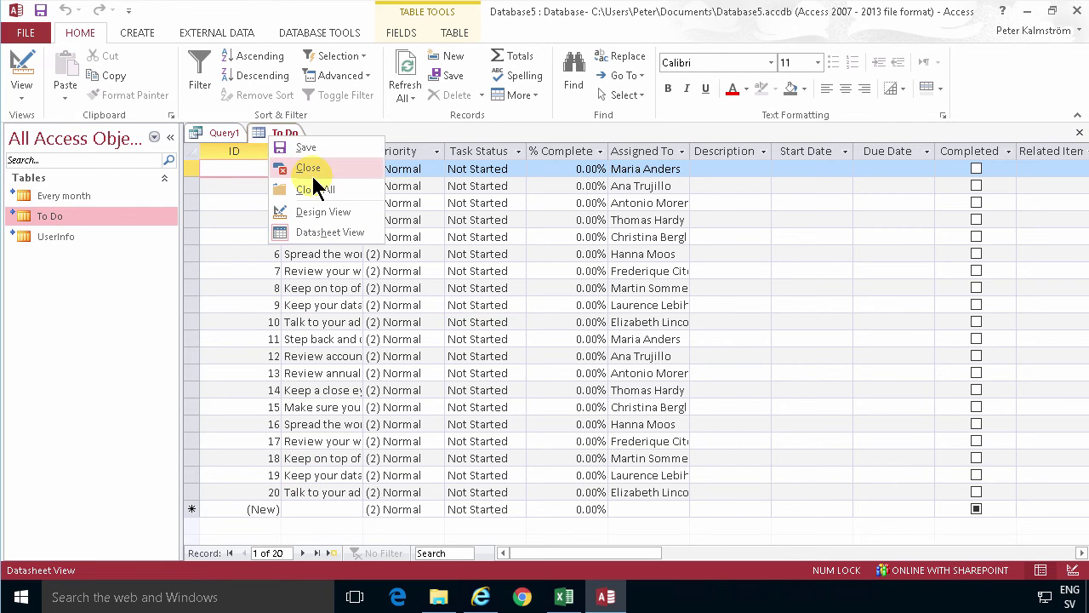
{"action": "left_click", "coordinate": [310, 167]}
Open the Every month table for viewing and return to the append query's design.
{"action": "double_click", "coordinate": [73, 197]}
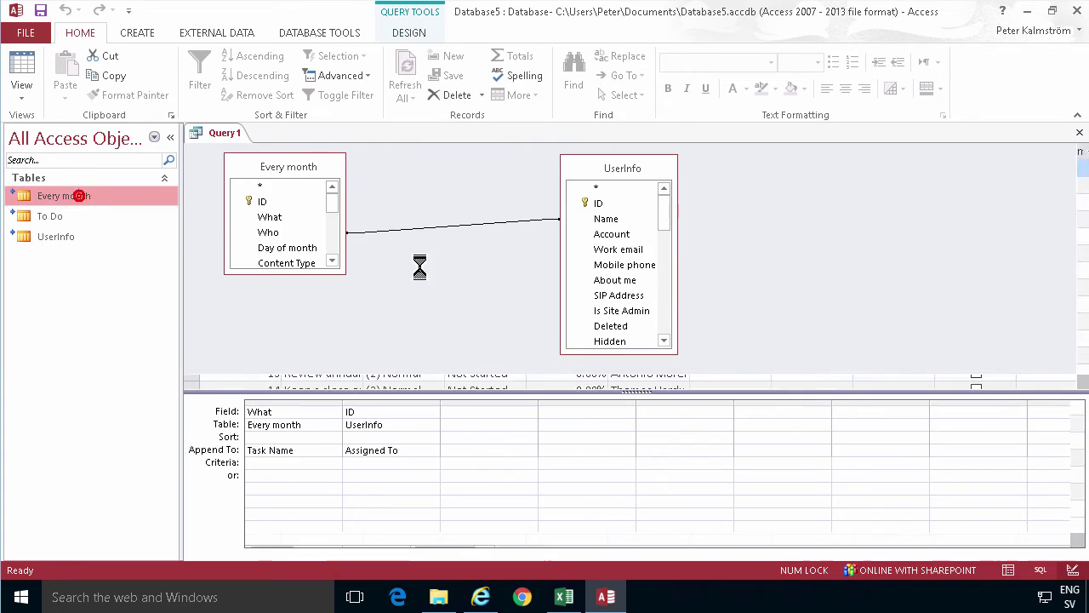
{"action": "left_click", "coordinate": [224, 132]}
{"action": "left_click", "coordinate": [408, 33]}
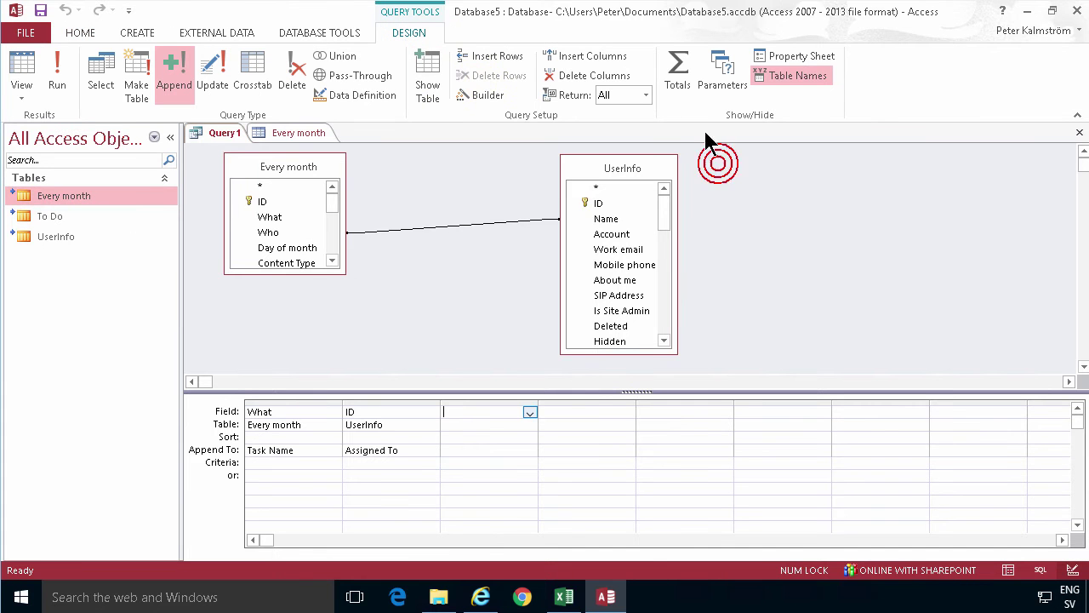
Define the query parameters Year, with data type Integer, and Month.
{"action": "left_click", "coordinate": [723, 70]}
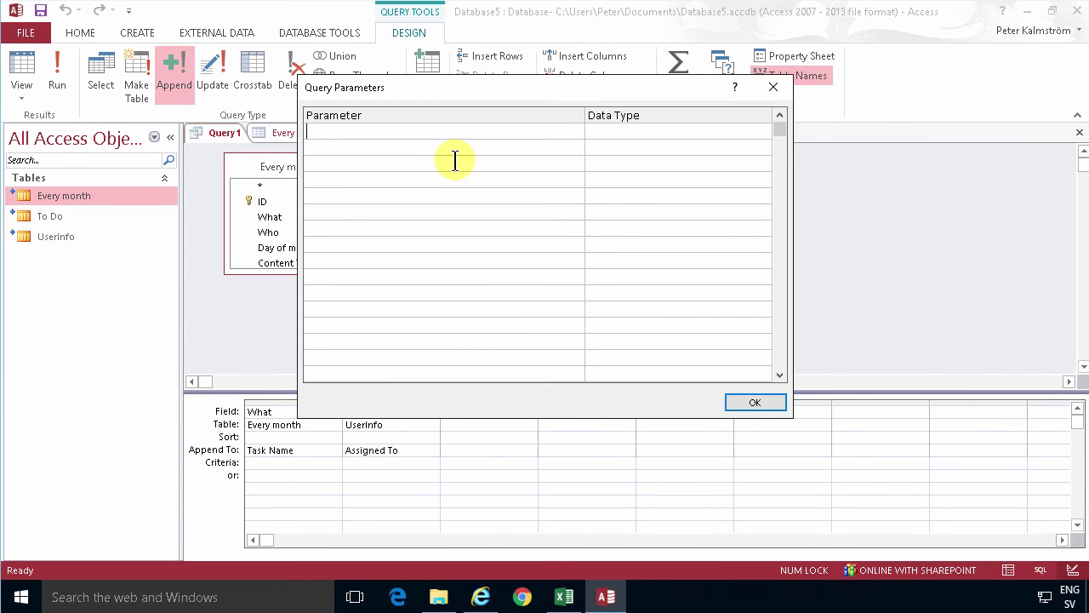
{"action": "type", "text": "Year"}
{"action": "key", "text": "Tab"}
{"action": "type", "text": "Month"}
{"action": "key", "text": "Tab"}
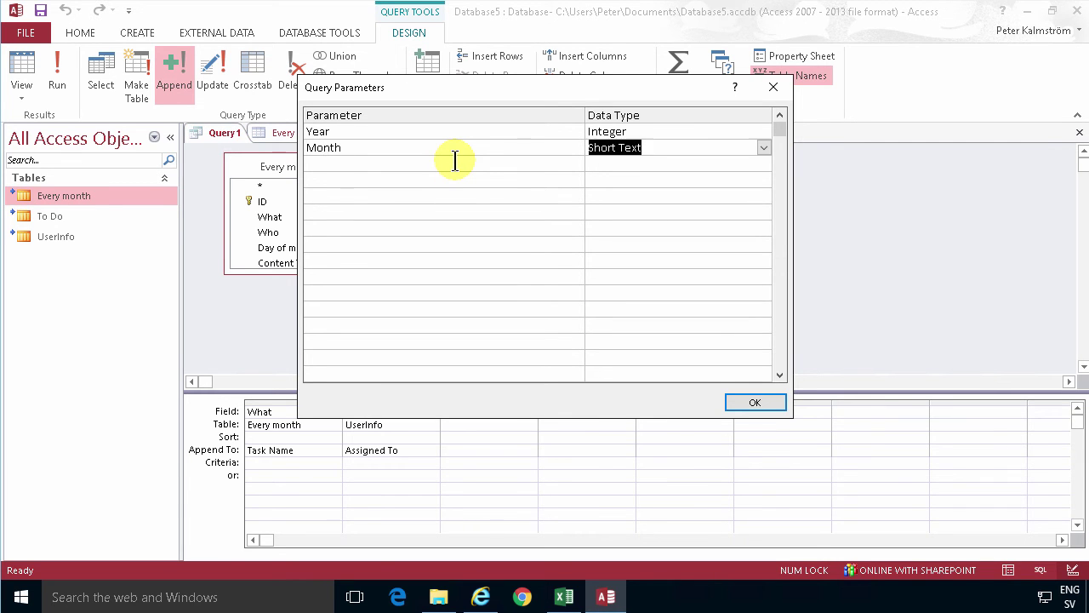
{"action": "left_click", "coordinate": [539, 165]}
{"action": "left_click", "coordinate": [743, 400]}
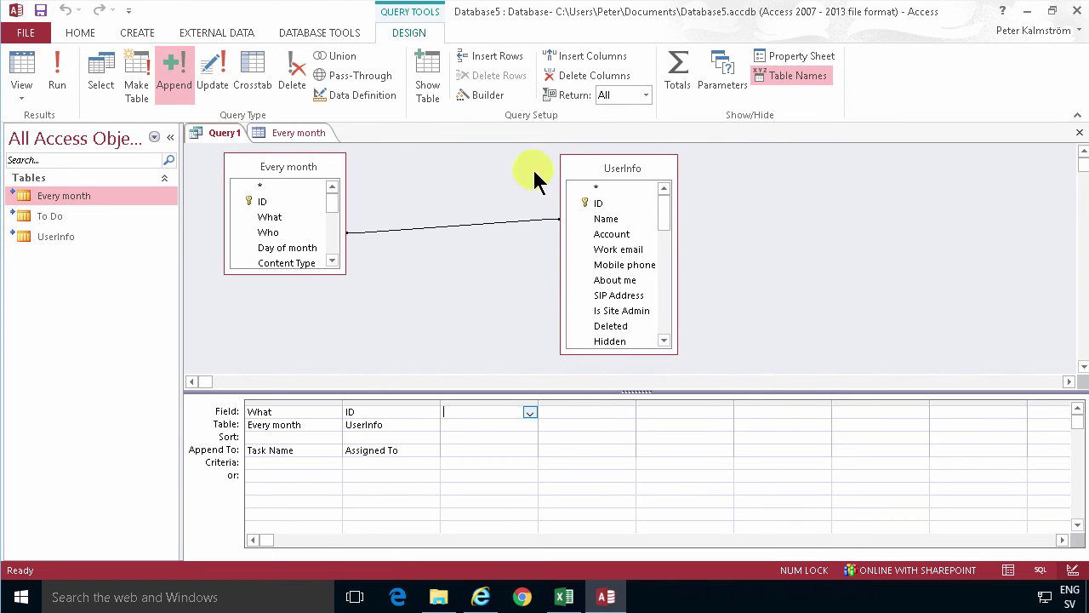
Start an expression in the third query column with the built-in DateSerial date/time function.
{"action": "left_click", "coordinate": [485, 95]}
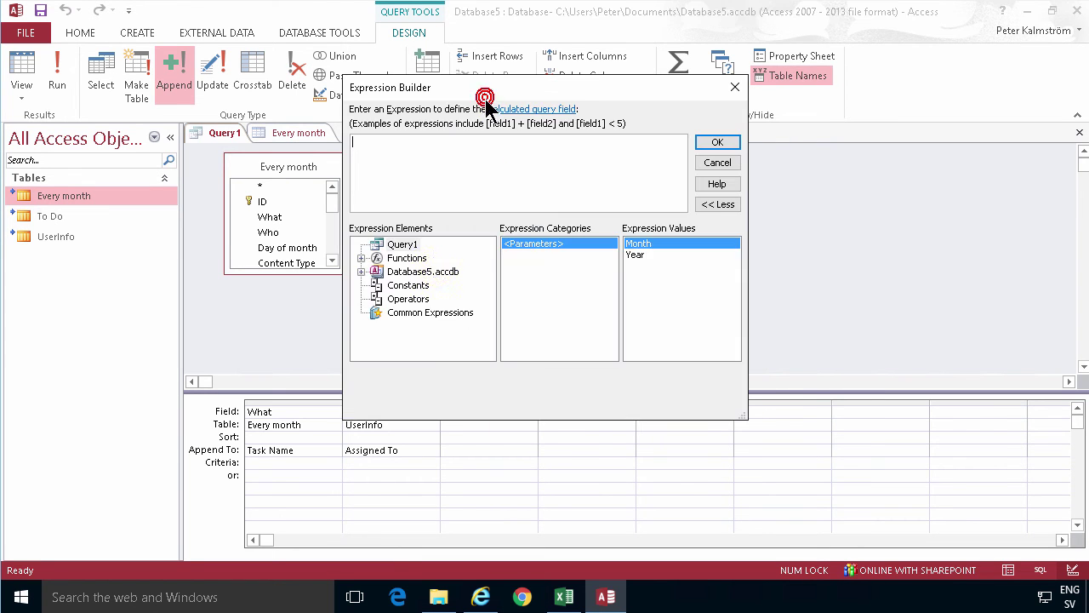
{"action": "left_click", "coordinate": [360, 257]}
{"action": "left_click", "coordinate": [438, 272]}
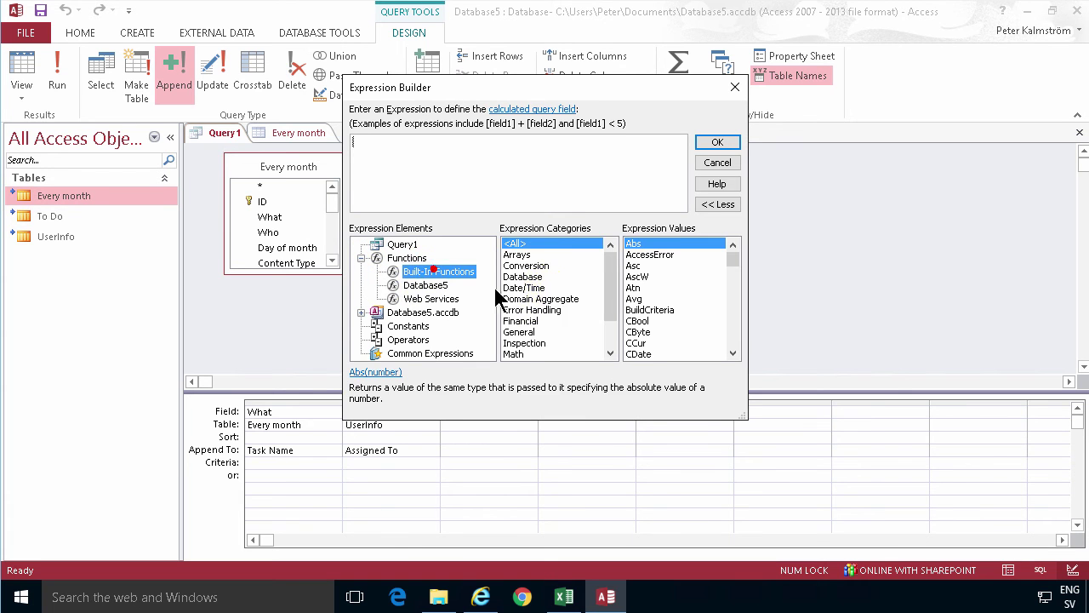
{"action": "left_click", "coordinate": [546, 288]}
{"action": "left_click", "coordinate": [652, 321]}
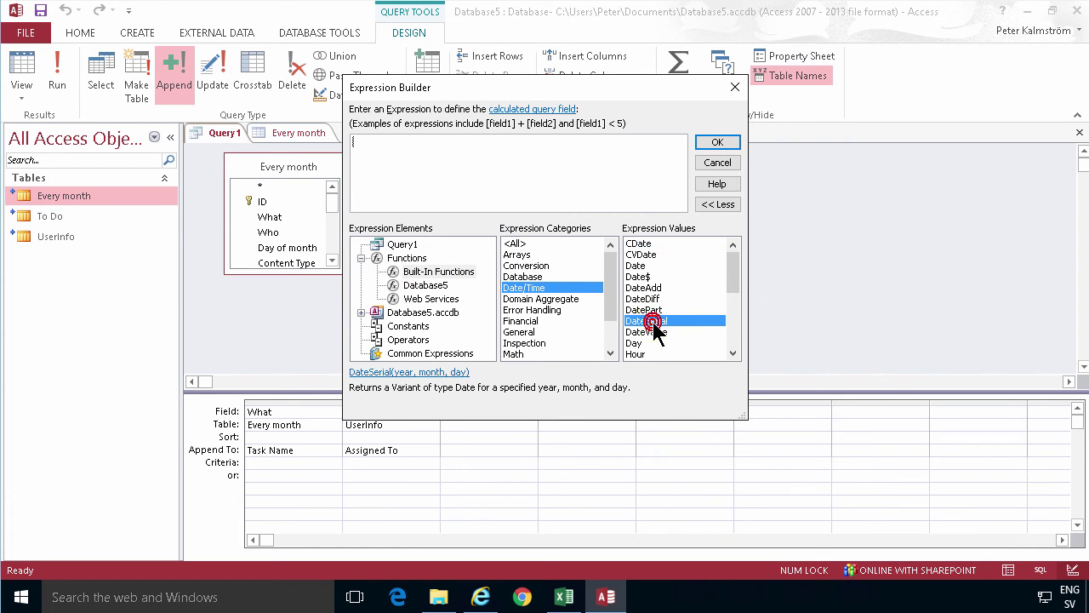
{"action": "double_click", "coordinate": [650, 321]}
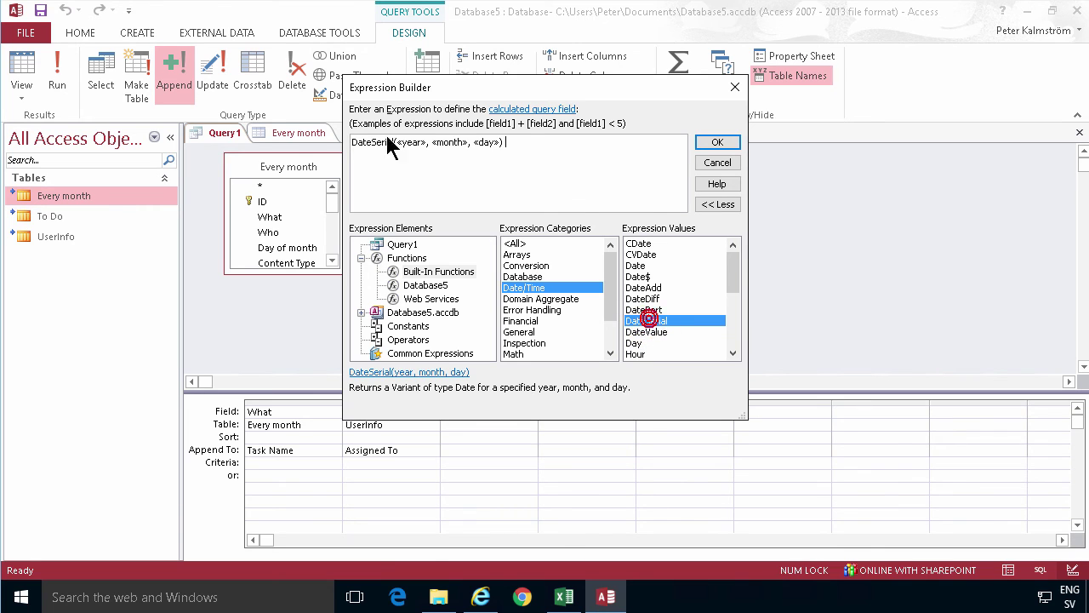
Use the query's Year and Month parameters as the year and month arguments of DateSerial.
{"action": "left_click", "coordinate": [411, 142]}
{"action": "left_click", "coordinate": [403, 244]}
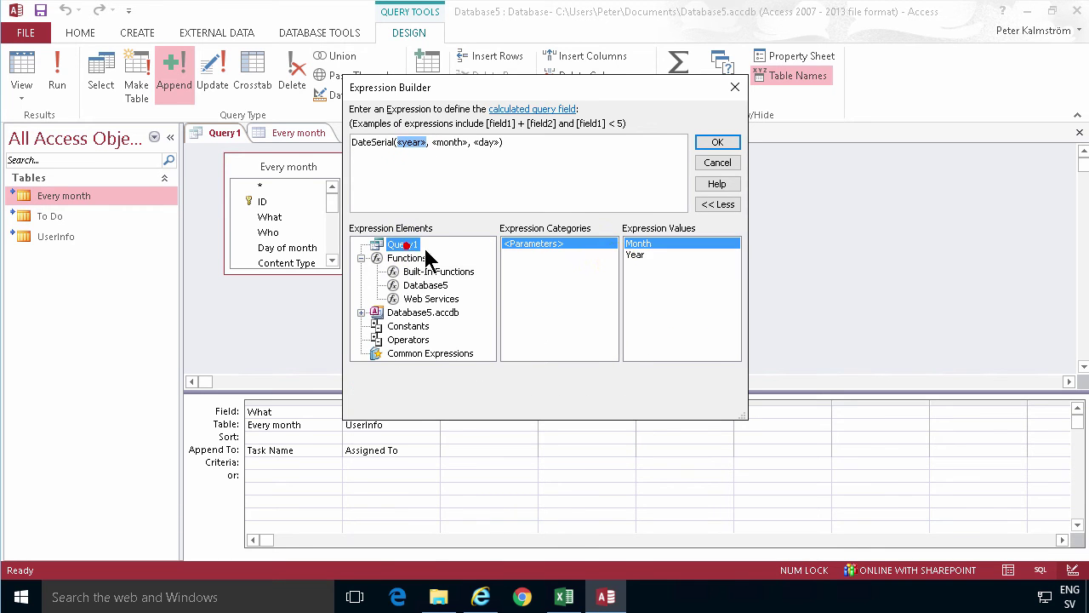
{"action": "double_click", "coordinate": [638, 254]}
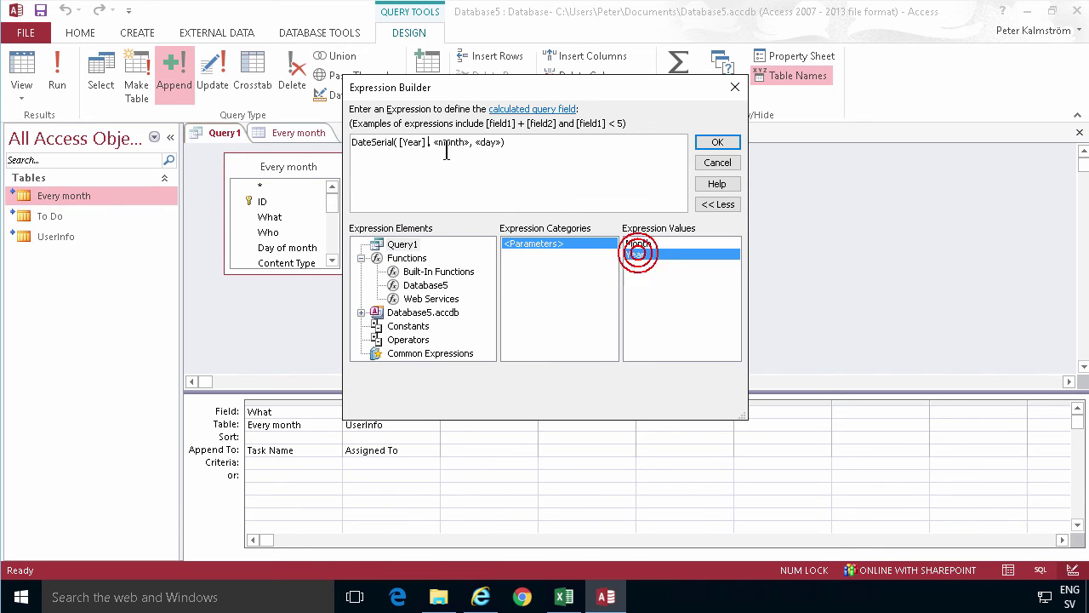
{"action": "left_click", "coordinate": [445, 142]}
{"action": "double_click", "coordinate": [638, 245]}
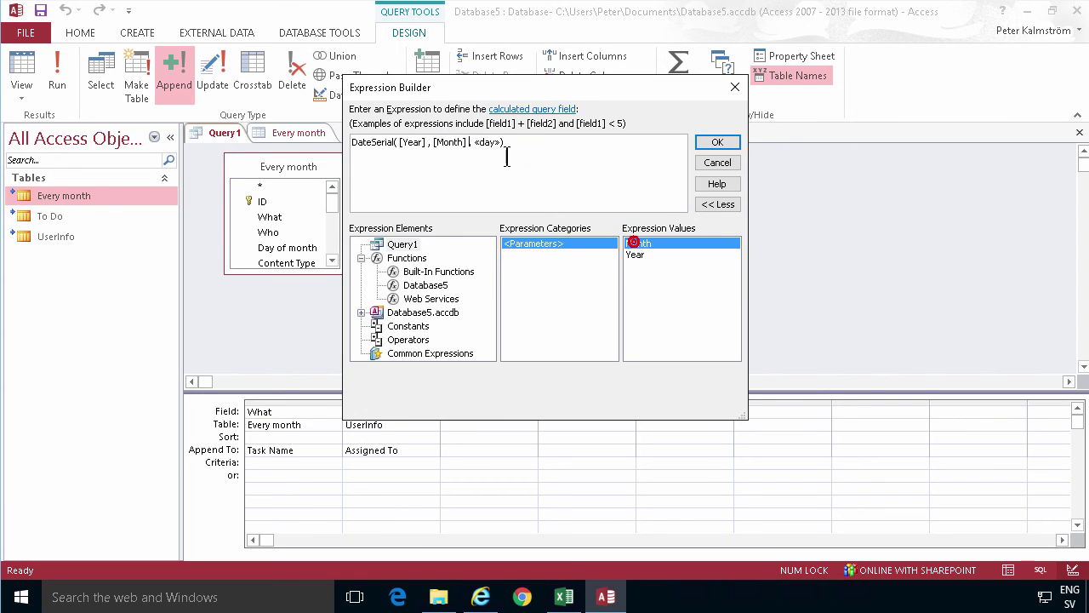
Use the Every month table's Day of month field as DateSerial's day argument and accept the expression.
{"action": "left_click", "coordinate": [488, 143]}
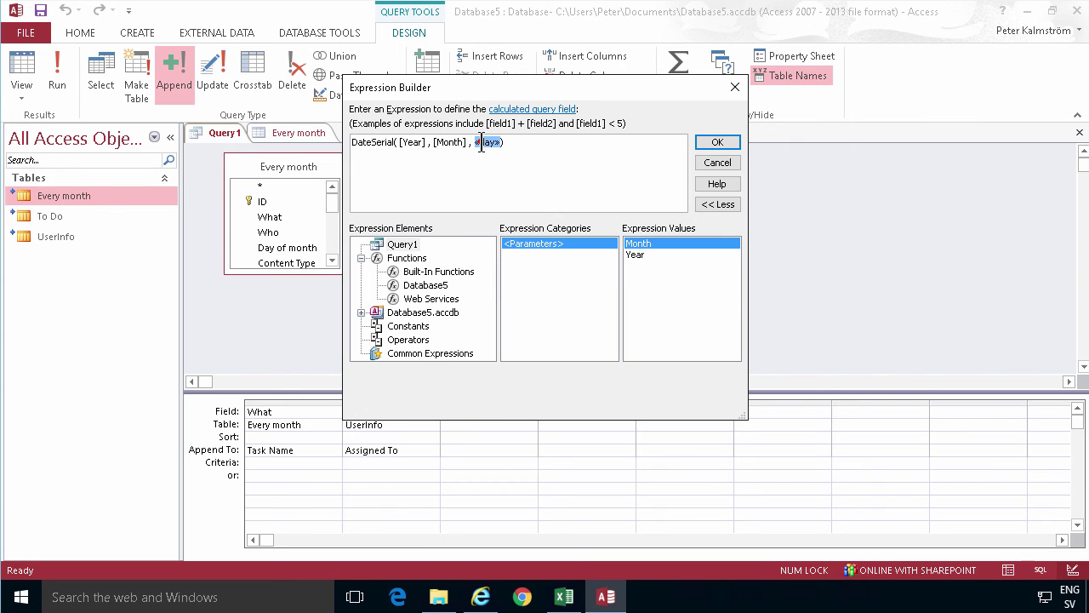
{"action": "left_click", "coordinate": [361, 311]}
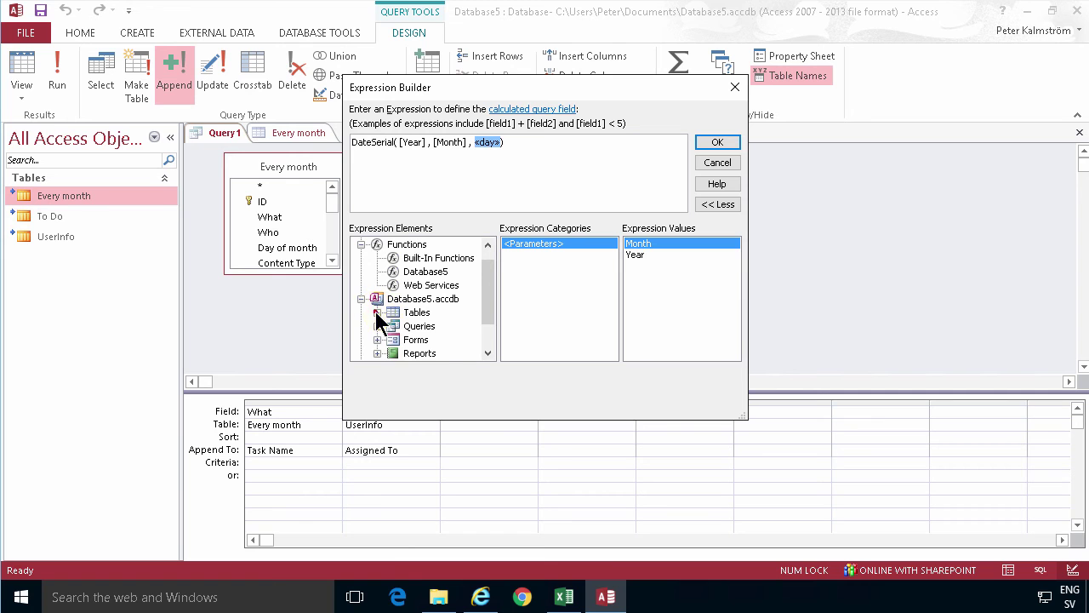
{"action": "left_click", "coordinate": [377, 312]}
{"action": "left_click", "coordinate": [440, 325]}
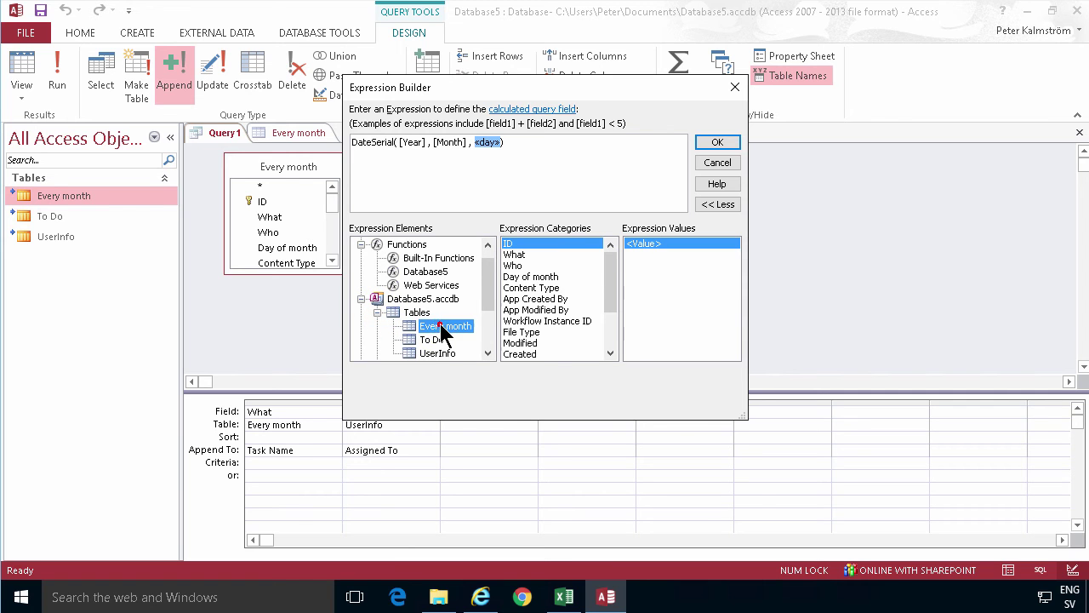
{"action": "left_click", "coordinate": [542, 277]}
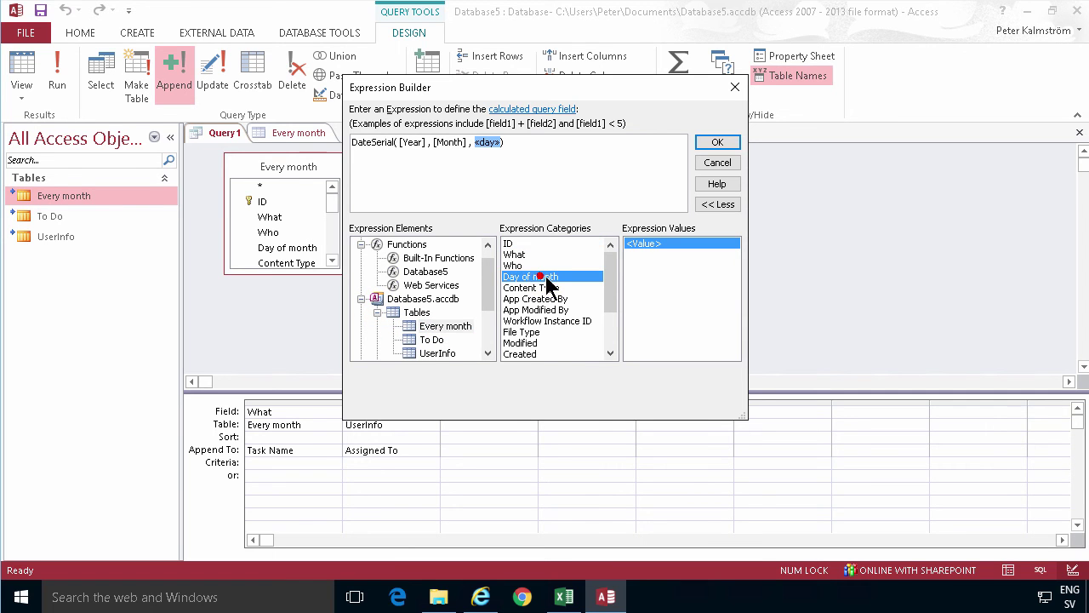
{"action": "double_click", "coordinate": [643, 246]}
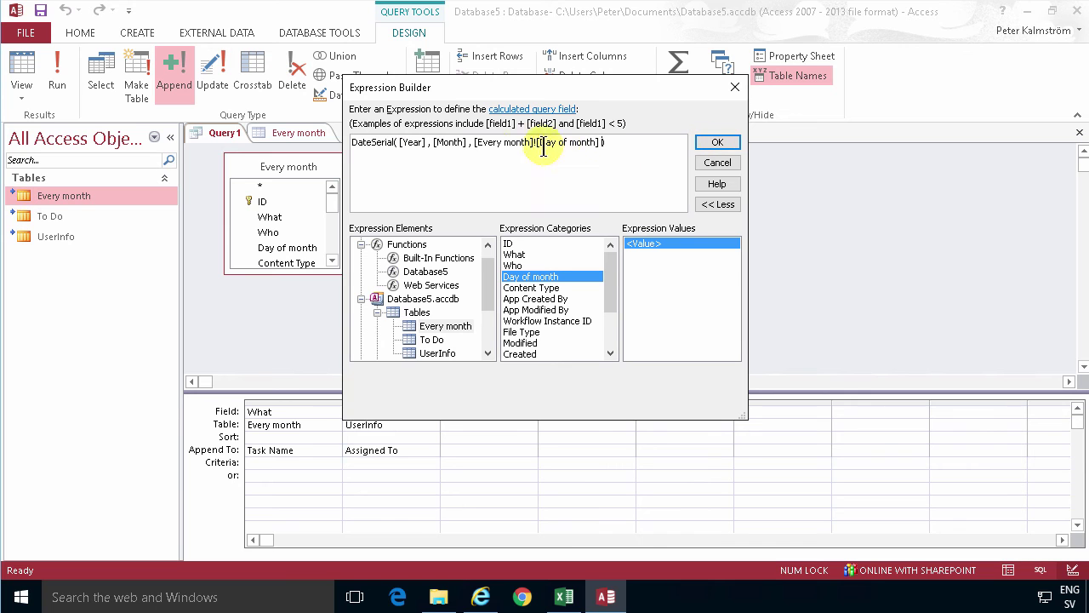
{"action": "left_click", "coordinate": [718, 142]}
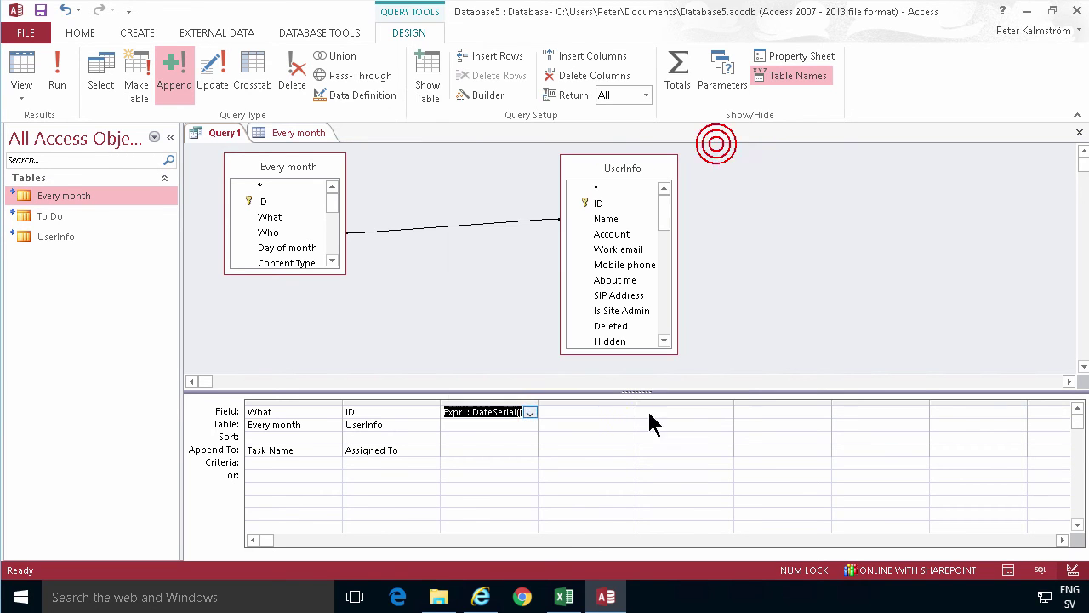
Name the calculated column Due and append it to the Due Date field.
{"action": "left_click", "coordinate": [466, 413]}
{"action": "double_click", "coordinate": [466, 414]}
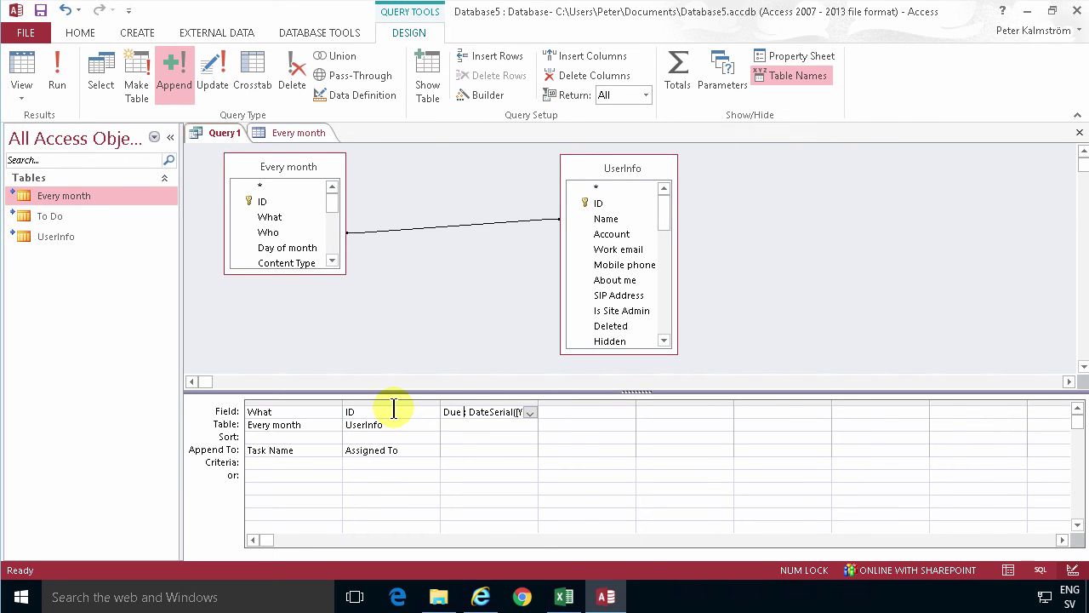
{"action": "left_click", "coordinate": [445, 448]}
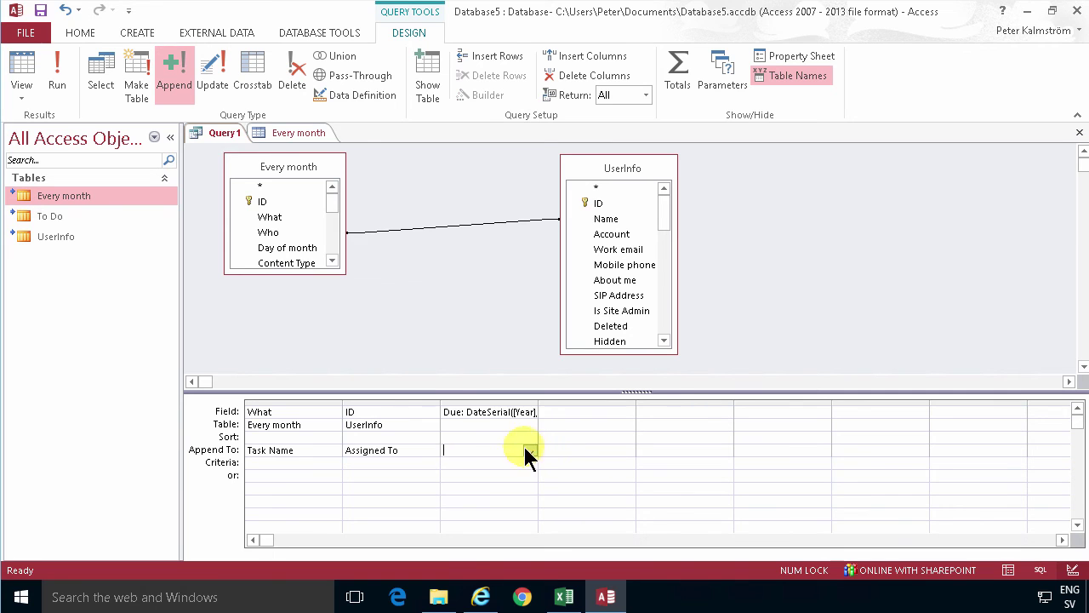
{"action": "left_click", "coordinate": [529, 449]}
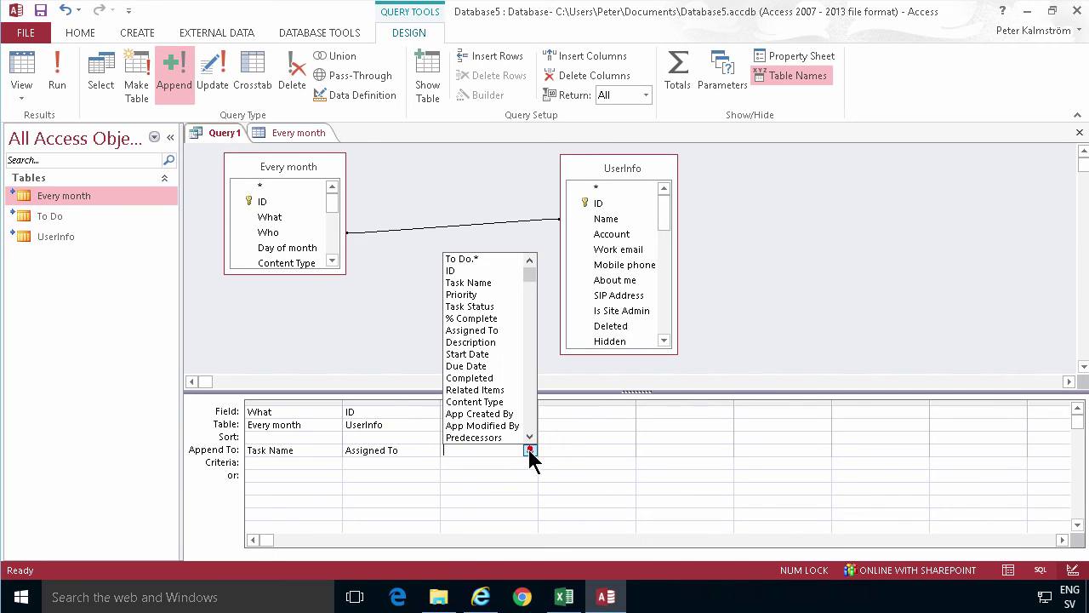
{"action": "left_click", "coordinate": [467, 366]}
{"action": "left_click", "coordinate": [483, 467]}
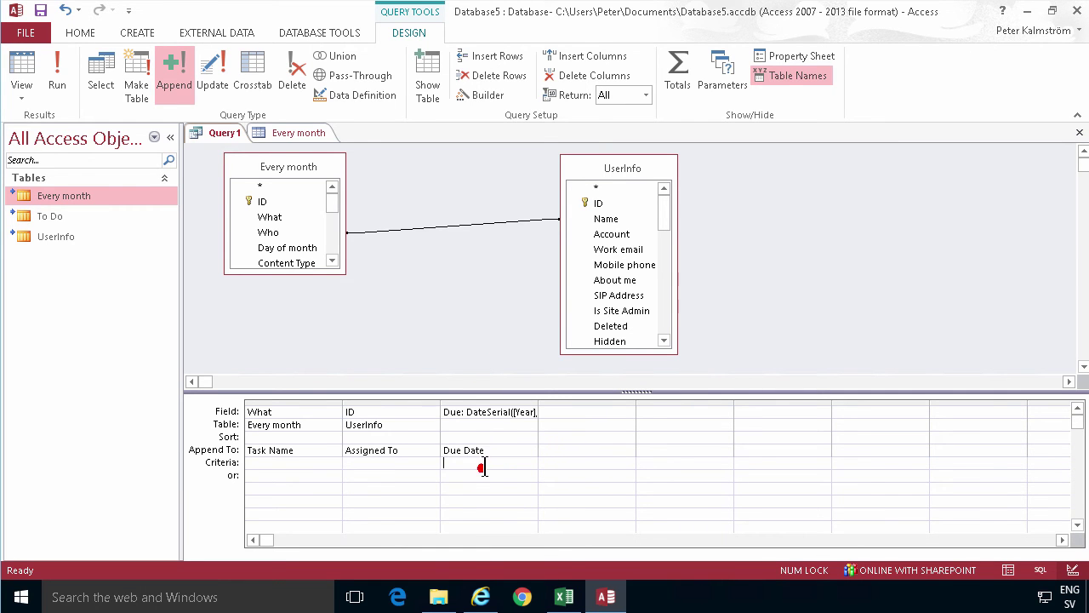
Run the append query with 2016 as the Year and 1 as the Month, accepting the changes to the linked table.
{"action": "left_click", "coordinate": [60, 68]}
{"action": "type", "text": "2016"}
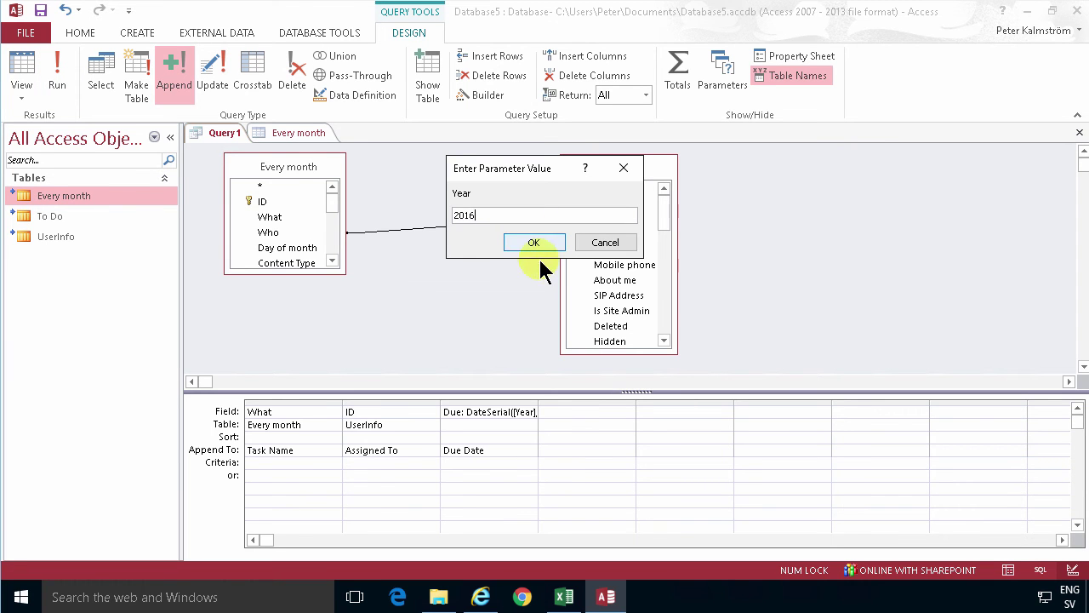
{"action": "left_click", "coordinate": [534, 245]}
{"action": "type", "text": "11"}
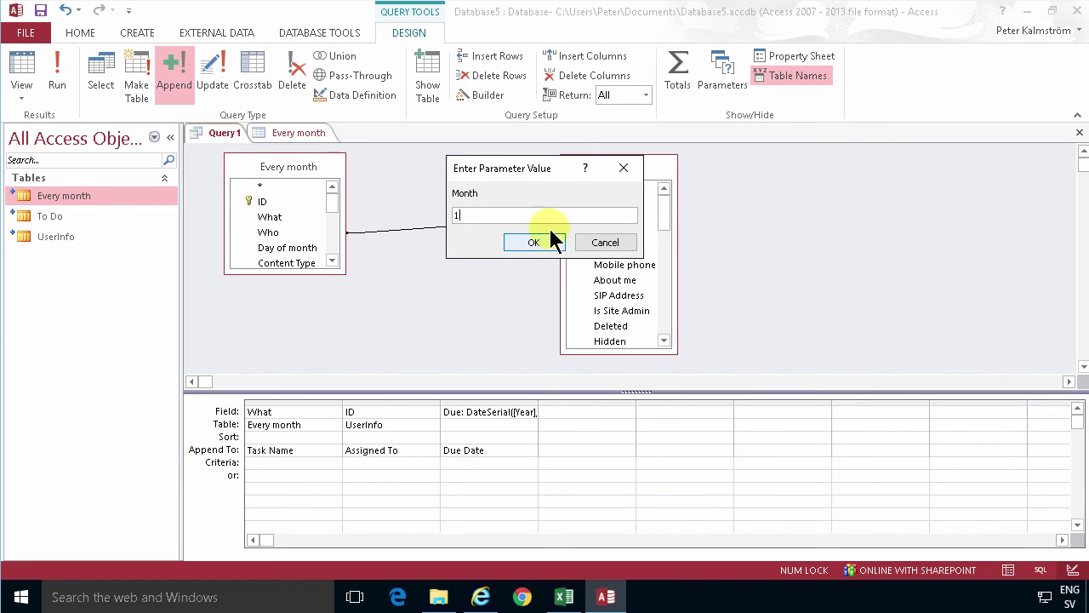
{"action": "left_click", "coordinate": [528, 240]}
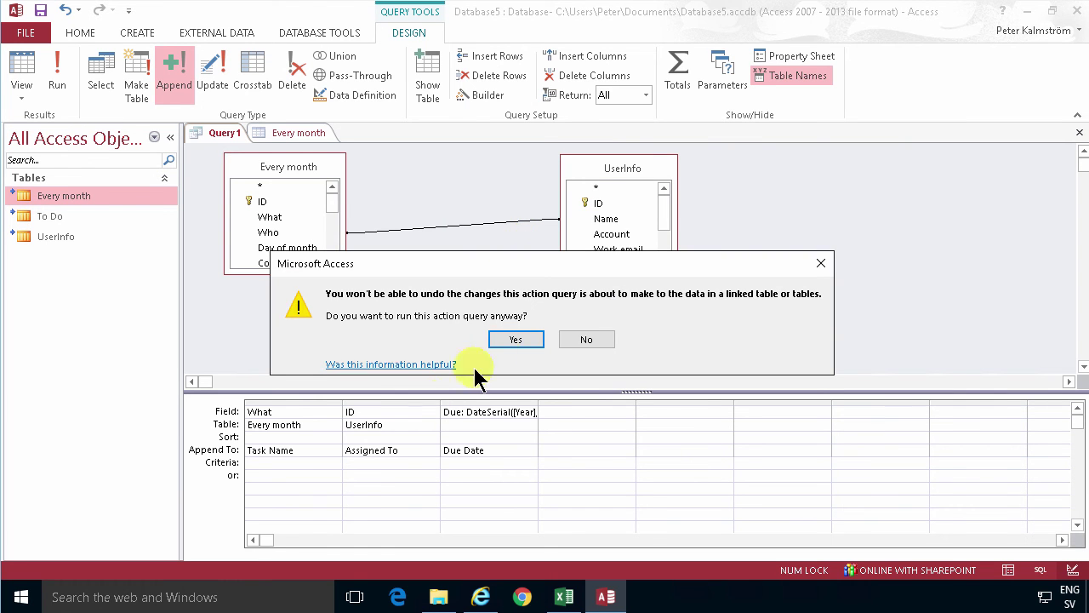
{"action": "left_click", "coordinate": [511, 337]}
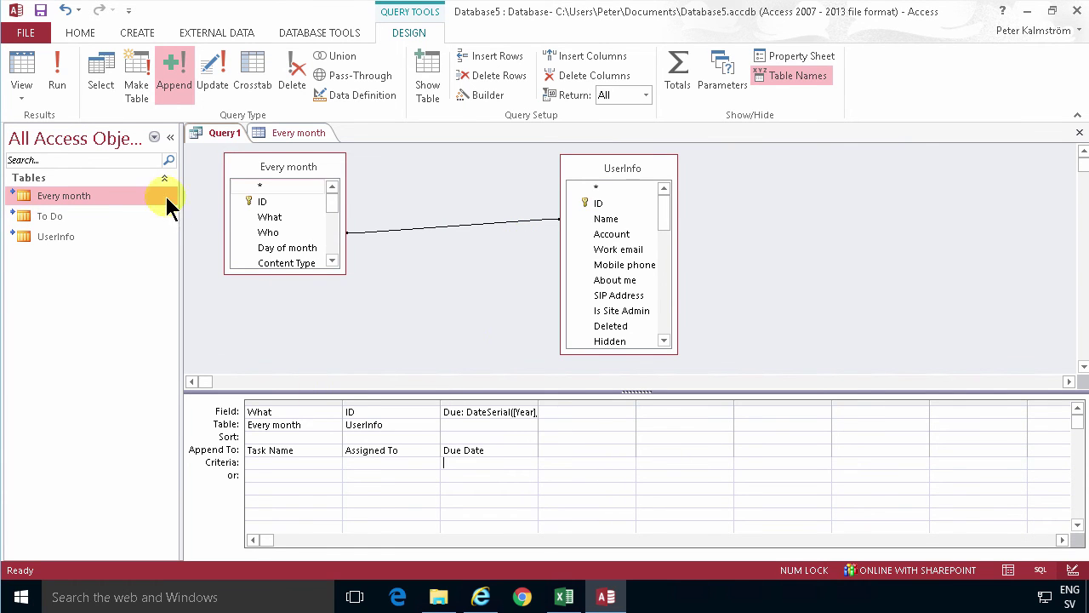
Open the To Do table, check its appended due dates, and delete all of its records.
{"action": "left_click", "coordinate": [48, 212]}
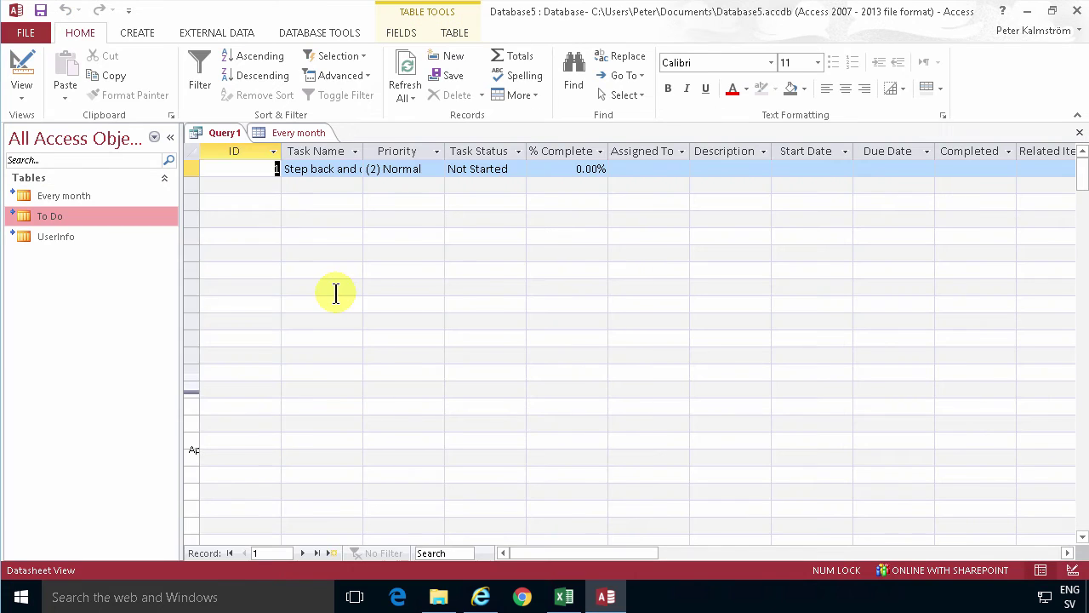
{"action": "scroll", "coordinate": [333, 292], "scroll_direction": "down", "scroll_amount": 1}
{"action": "scroll", "coordinate": [334, 292], "scroll_direction": "down", "scroll_amount": 4}
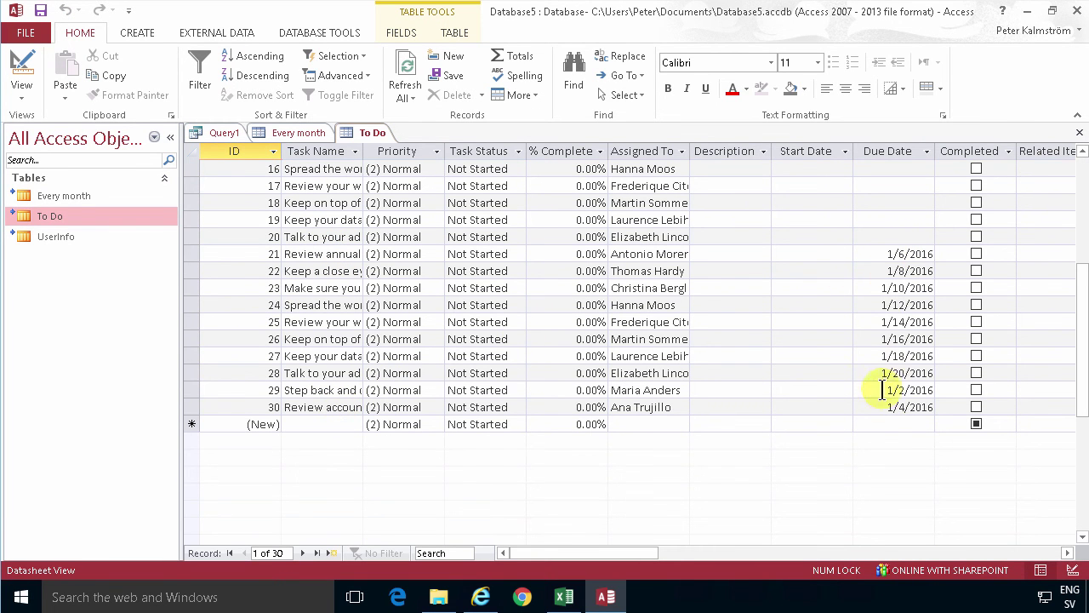
{"action": "left_click", "coordinate": [194, 152]}
{"action": "key", "text": "Delete"}
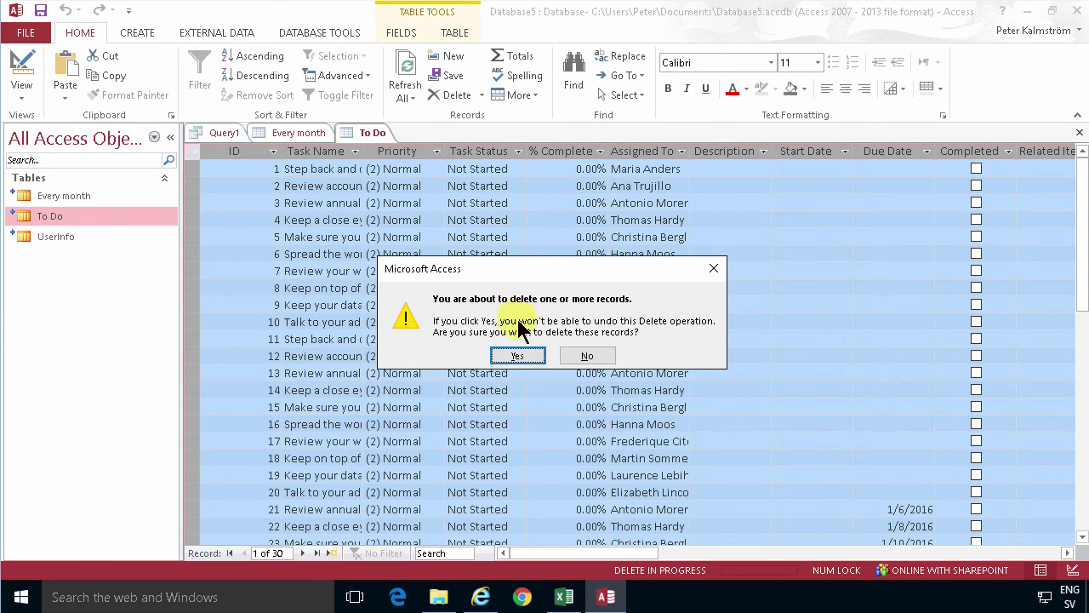
{"action": "left_click", "coordinate": [516, 358]}
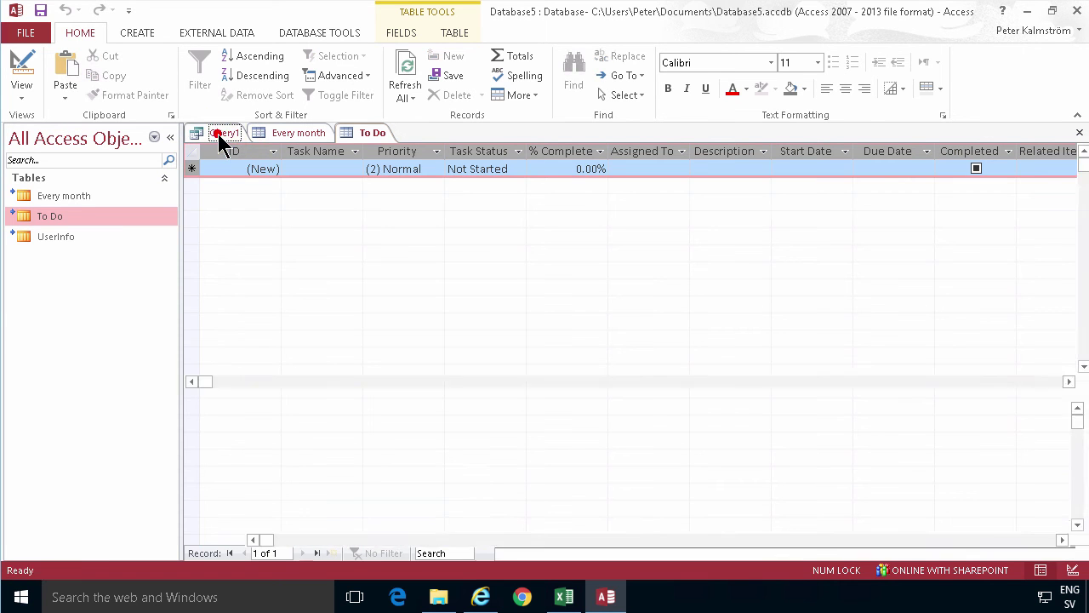
Run the append query again for Year 2016 and Month 1, and refresh the To Do table.
{"action": "left_click", "coordinate": [221, 135]}
{"action": "left_click", "coordinate": [409, 30]}
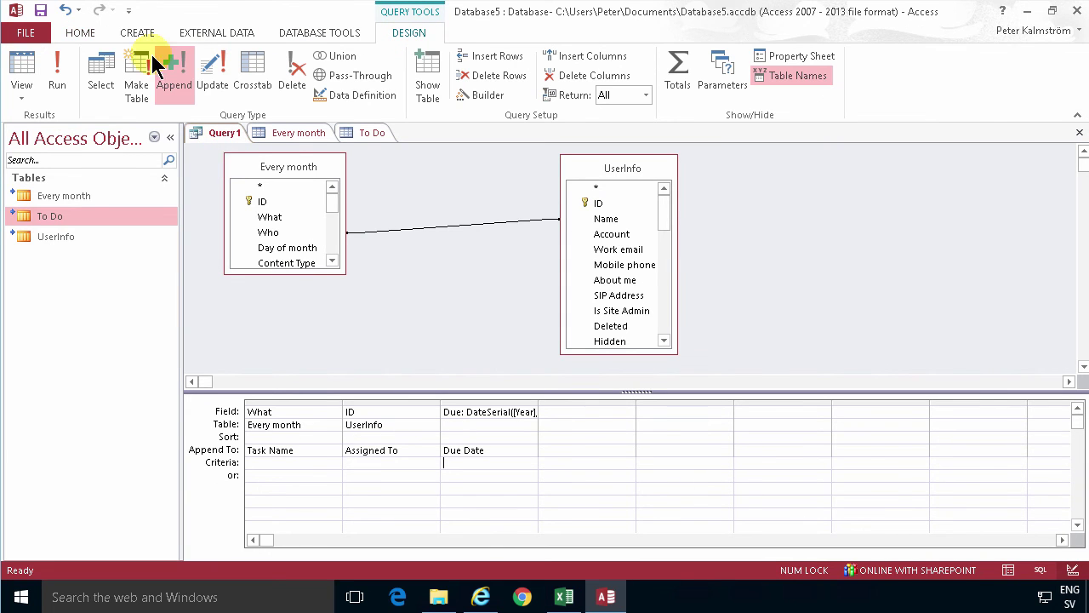
{"action": "left_click", "coordinate": [58, 72]}
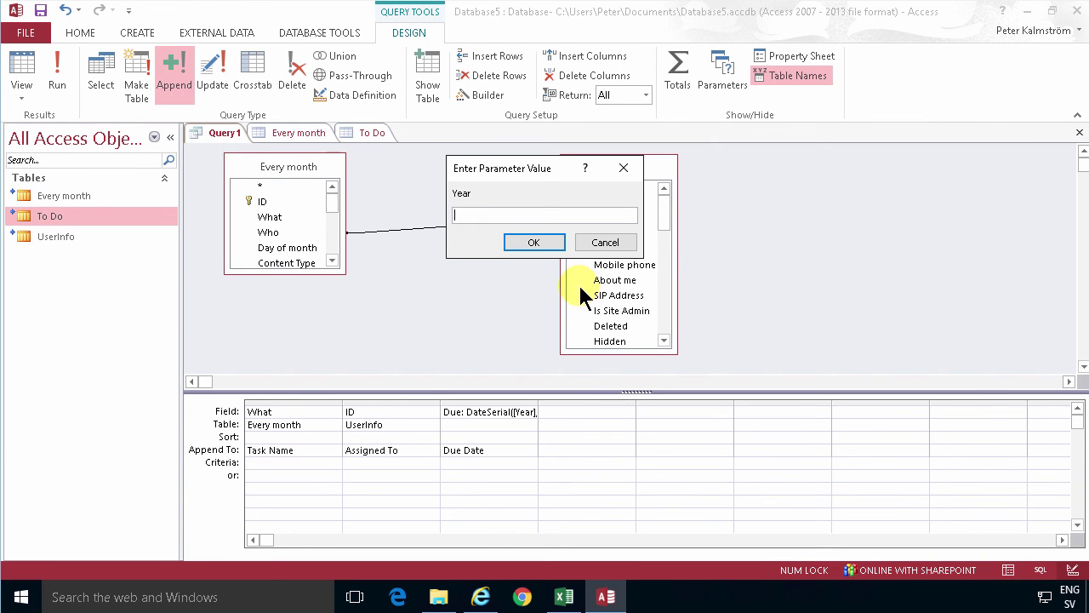
{"action": "type", "text": "201"}
{"action": "type", "text": "1"}
{"action": "key", "text": "Return"}
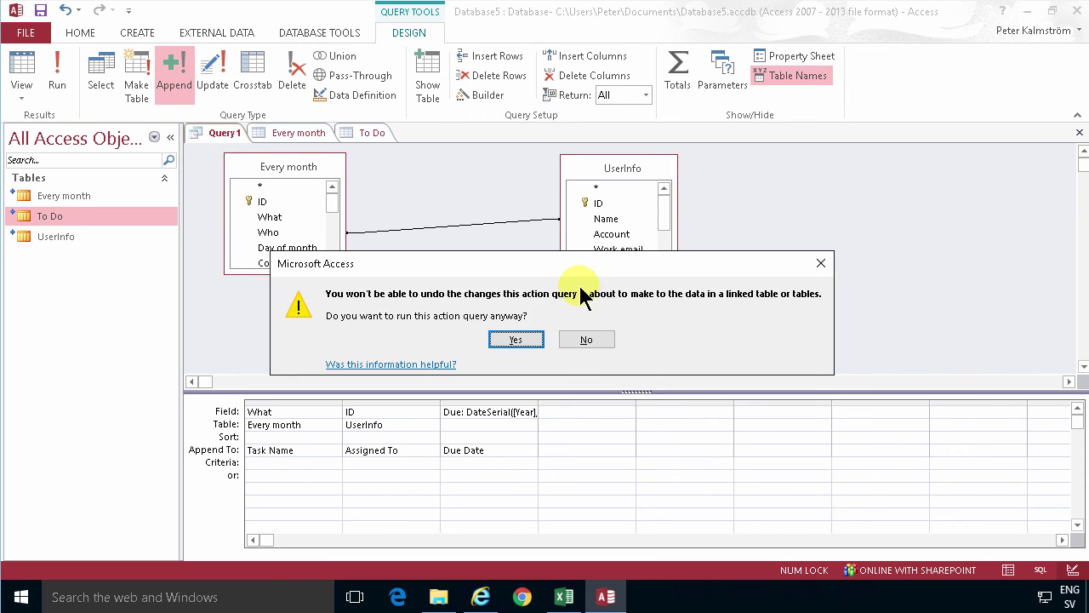
{"action": "left_click", "coordinate": [512, 340]}
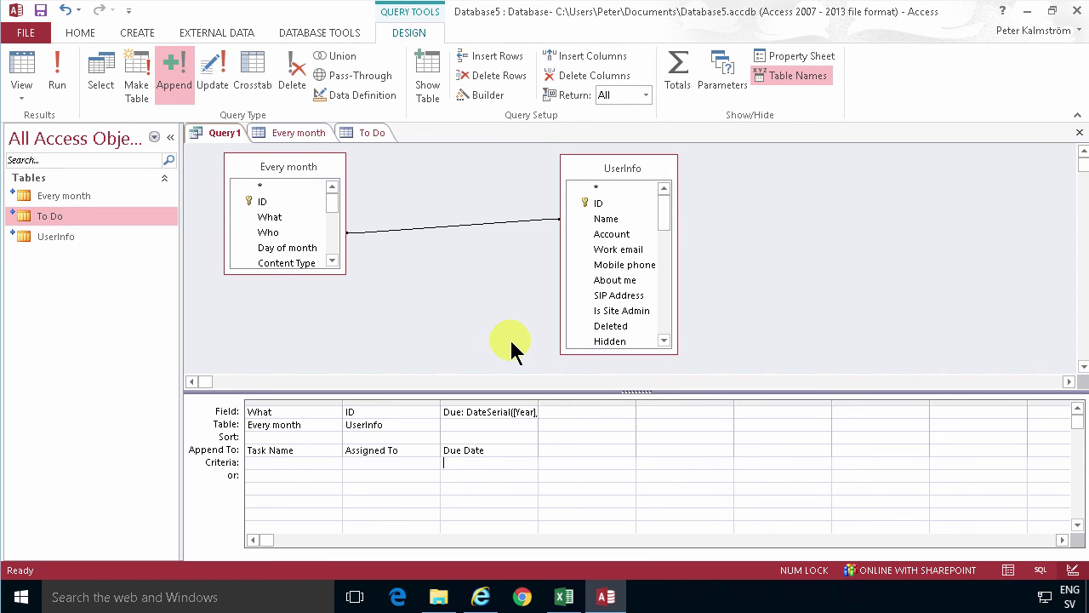
{"action": "left_click", "coordinate": [360, 132]}
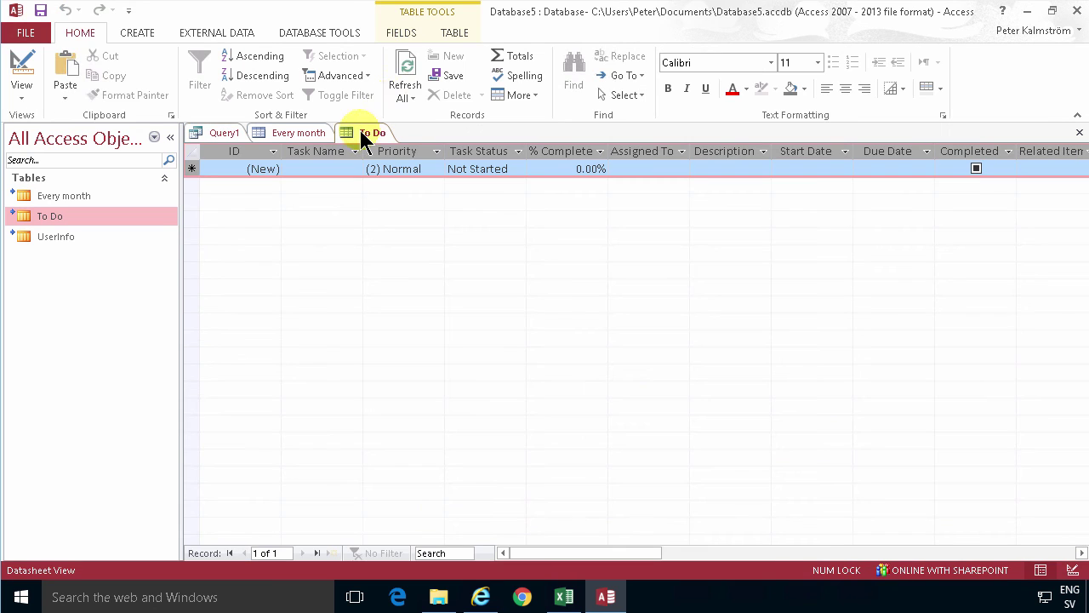
{"action": "left_click", "coordinate": [407, 85]}
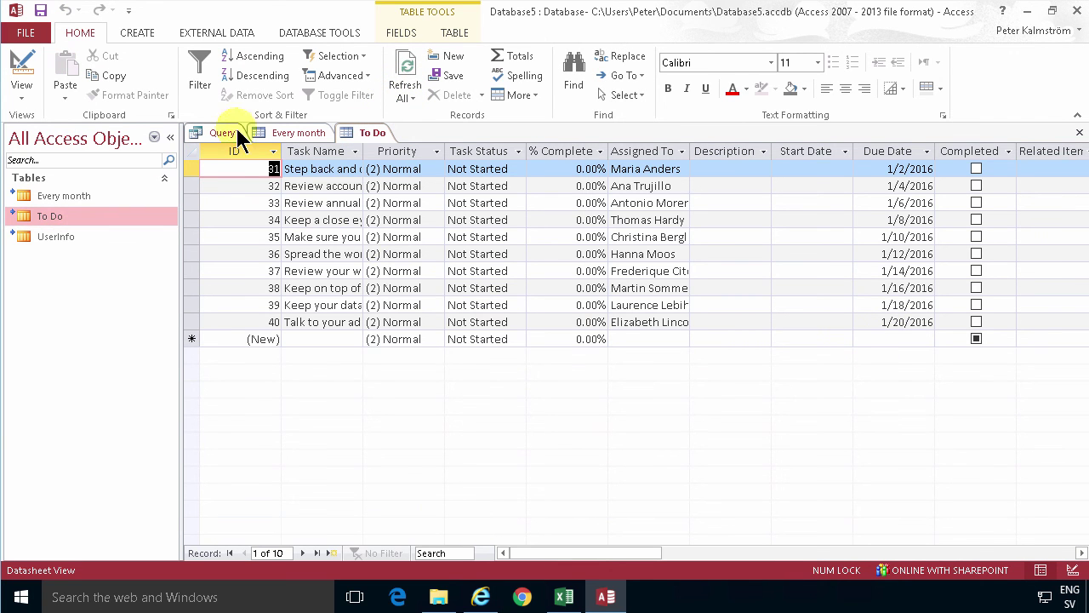
Run the append query once more for Year 2016 and Month 2, accepting the changes to the linked table.
{"action": "left_click", "coordinate": [220, 132]}
{"action": "left_click", "coordinate": [411, 34]}
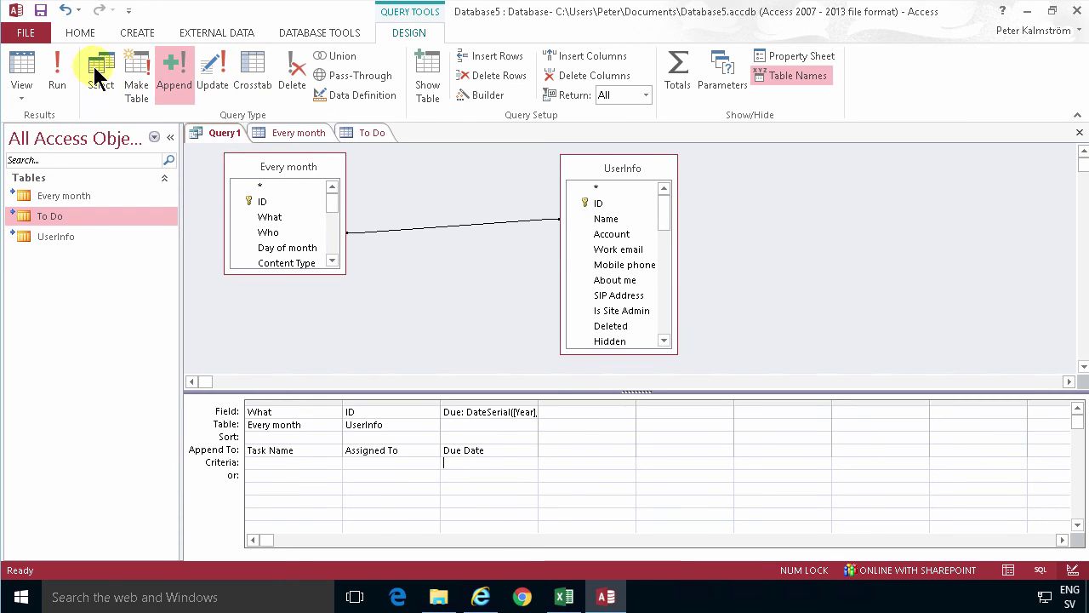
{"action": "left_click", "coordinate": [63, 71]}
{"action": "type", "text": "201"}
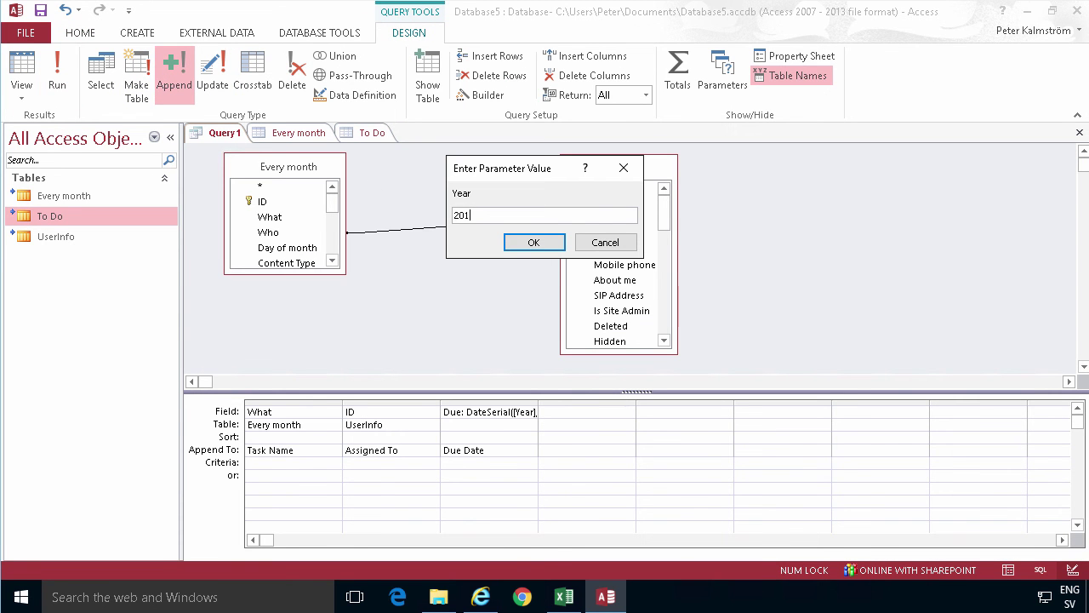
{"action": "type", "text": "6"}
{"action": "key", "text": "Return"}
{"action": "type", "text": "1"}
{"action": "key", "text": "Return"}
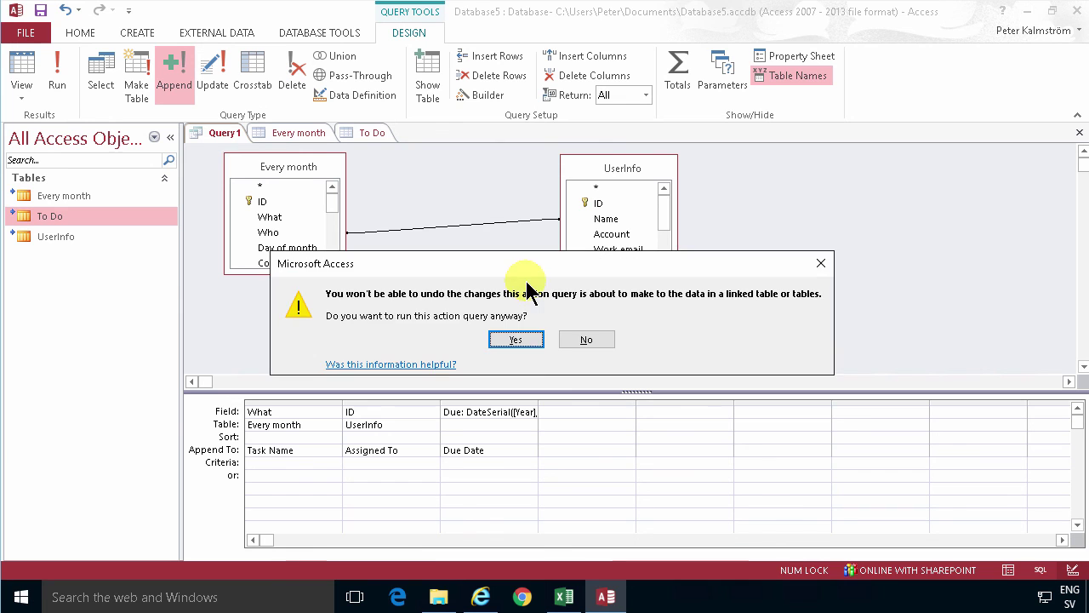
{"action": "left_click", "coordinate": [525, 338]}
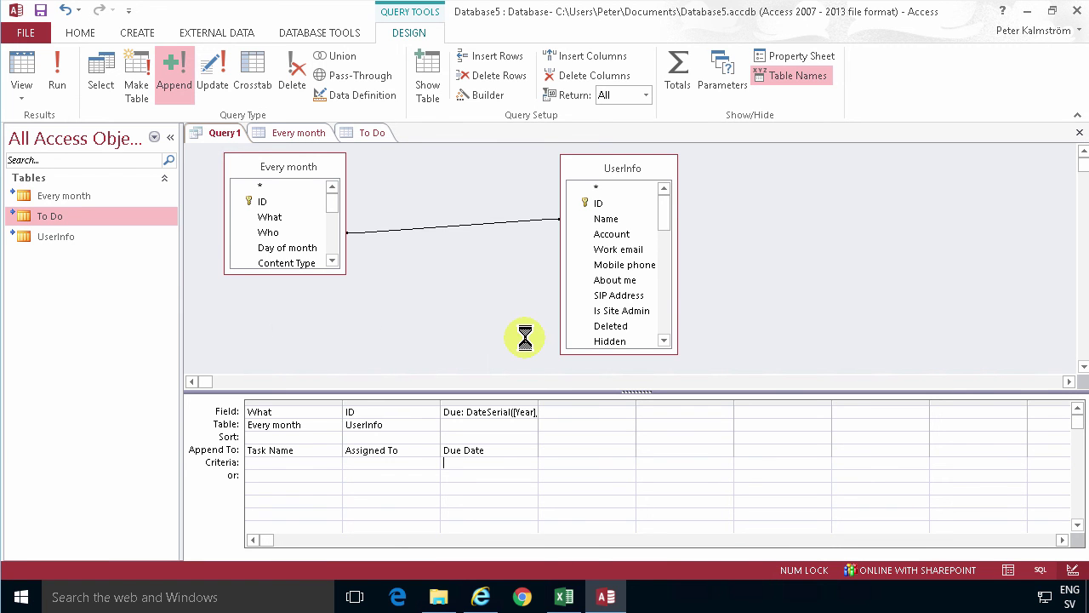
Close the append query and save it under the name AddTasks.
{"action": "right_click", "coordinate": [214, 133]}
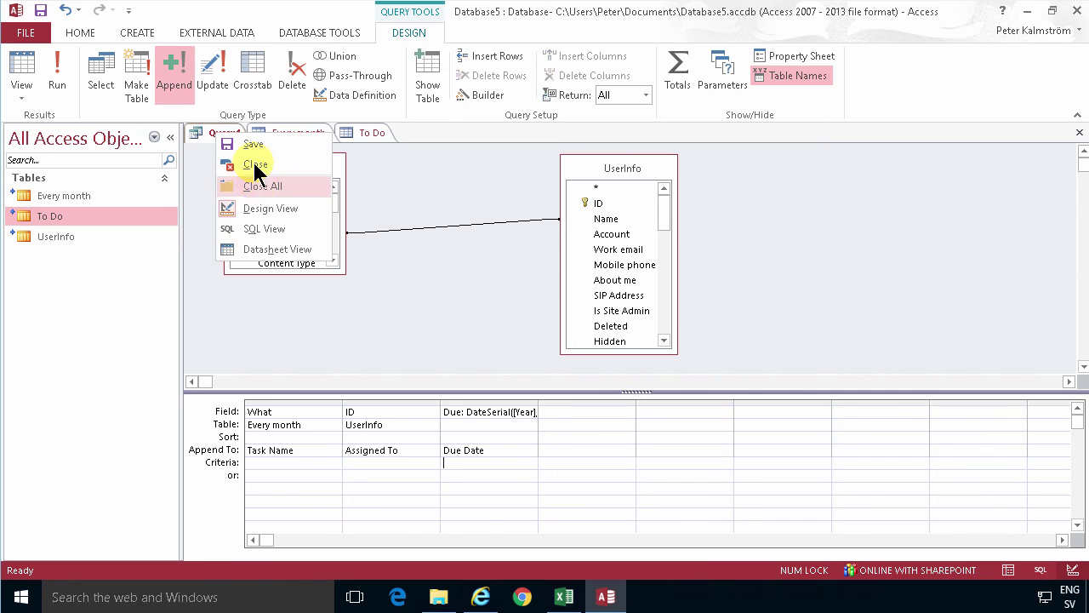
{"action": "left_click", "coordinate": [253, 165]}
{"action": "left_click", "coordinate": [486, 351]}
{"action": "type", "text": "AddTa"}
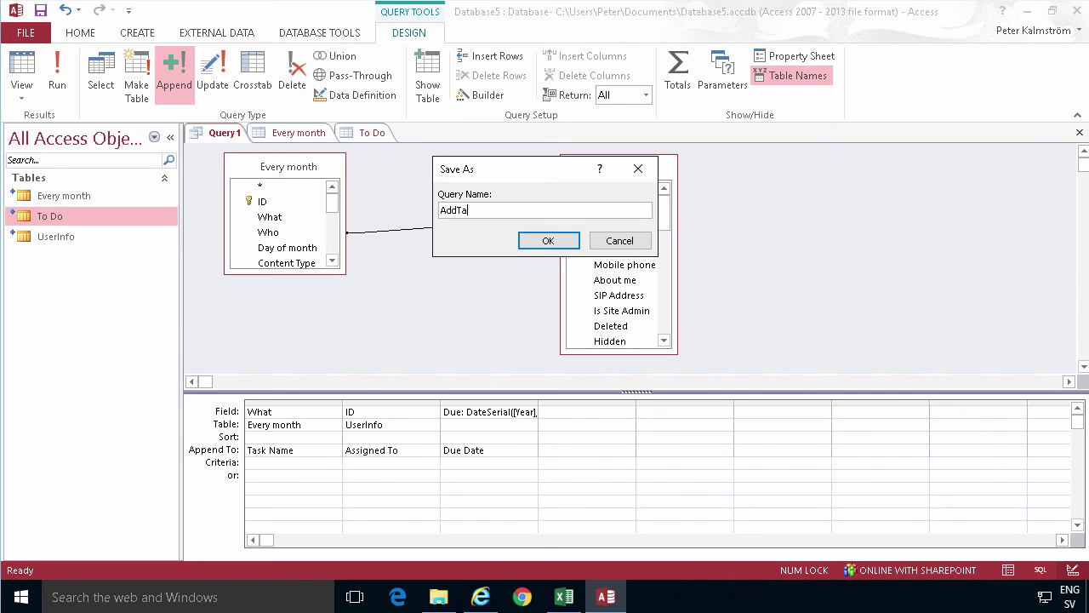
{"action": "type", "text": "sks"}
{"action": "key", "text": "Return"}
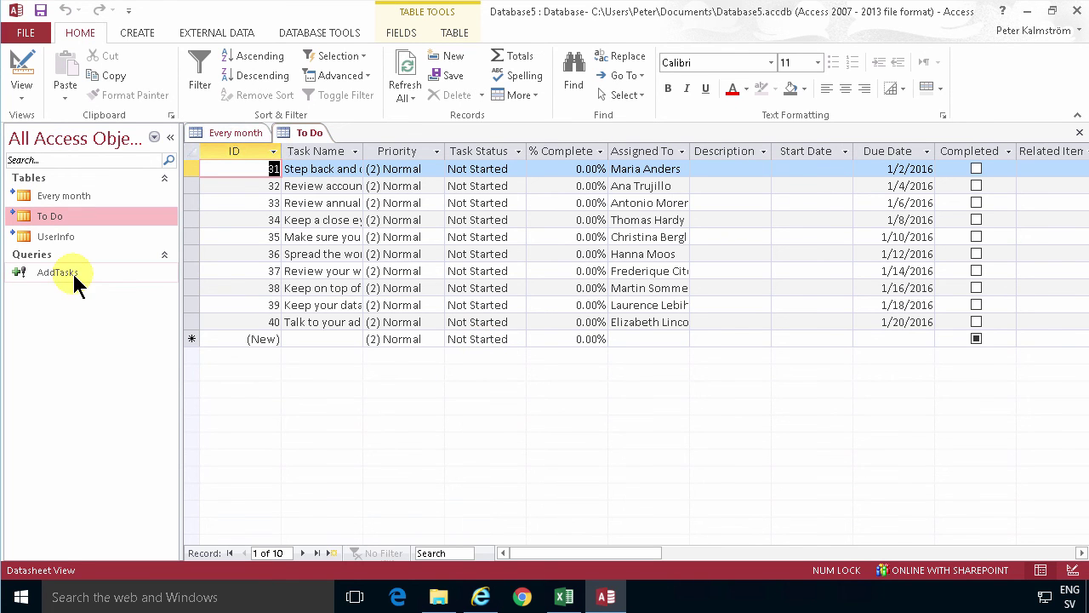
Switch to the SharePoint To Do list in Internet Explorer, reload it to check the tasks' assignees and due dates, and return to Access.
{"action": "left_click", "coordinate": [481, 596]}
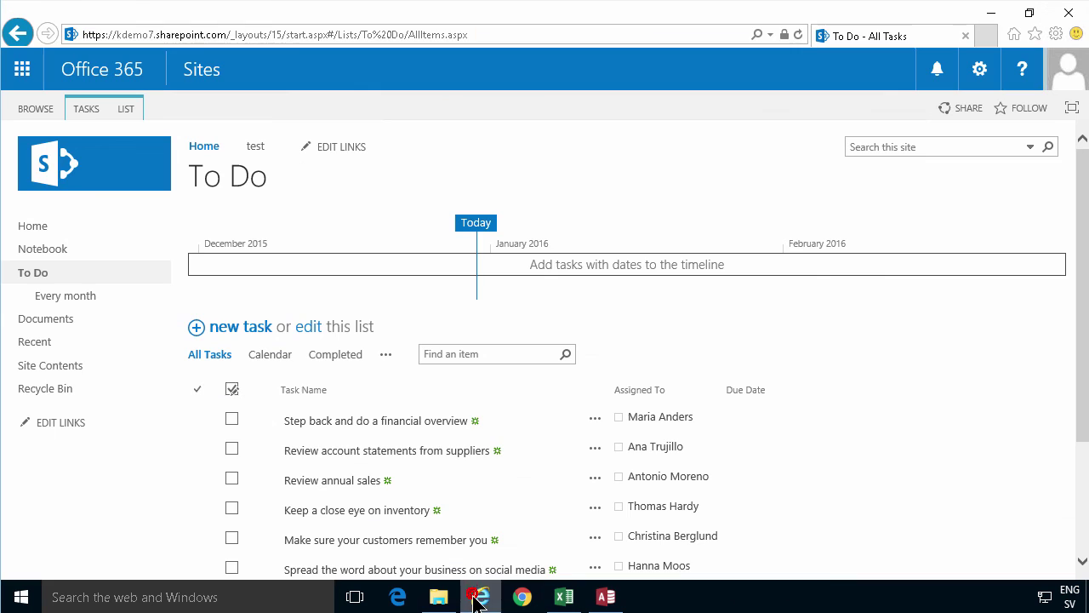
{"action": "left_click", "coordinate": [797, 34]}
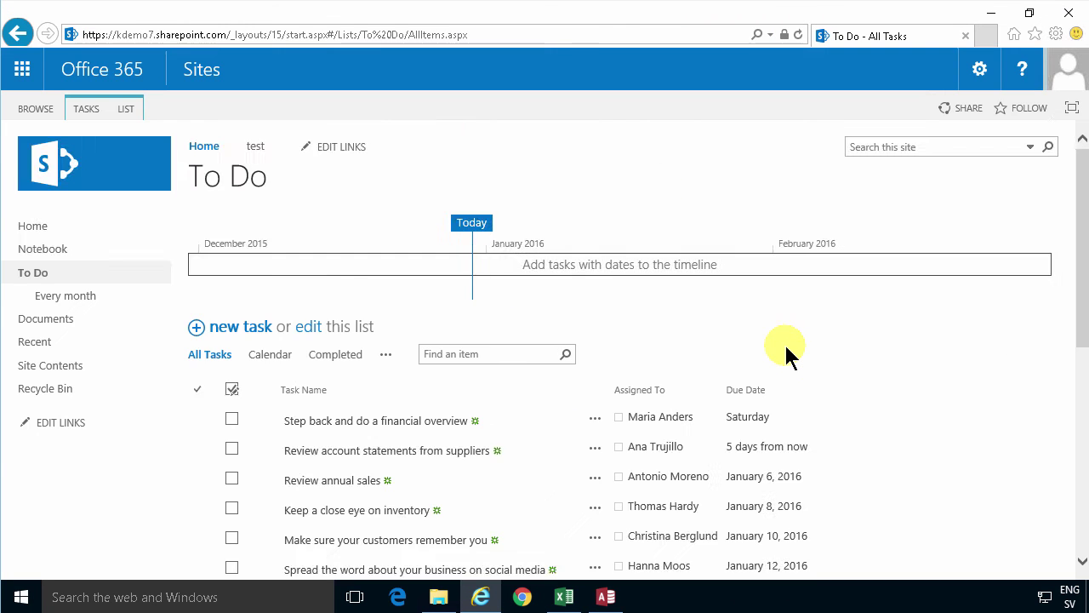
{"action": "scroll", "coordinate": [788, 408], "scroll_direction": "down", "scroll_amount": 3}
{"action": "scroll", "coordinate": [791, 452], "scroll_direction": "down", "scroll_amount": 3}
{"action": "scroll", "coordinate": [791, 451], "scroll_direction": "up", "scroll_amount": 3}
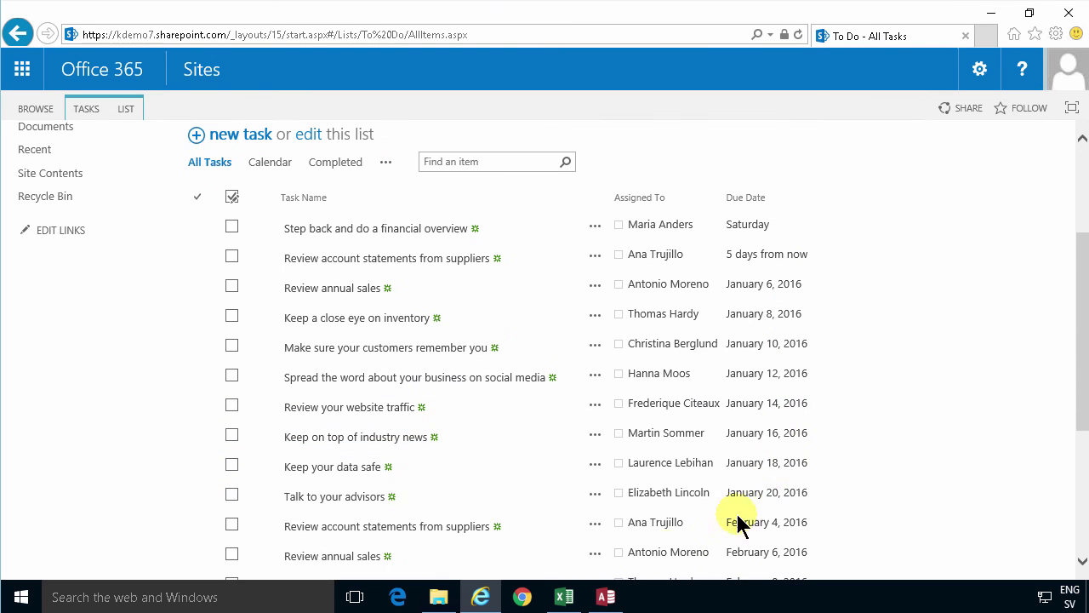
{"action": "left_click", "coordinate": [605, 599]}
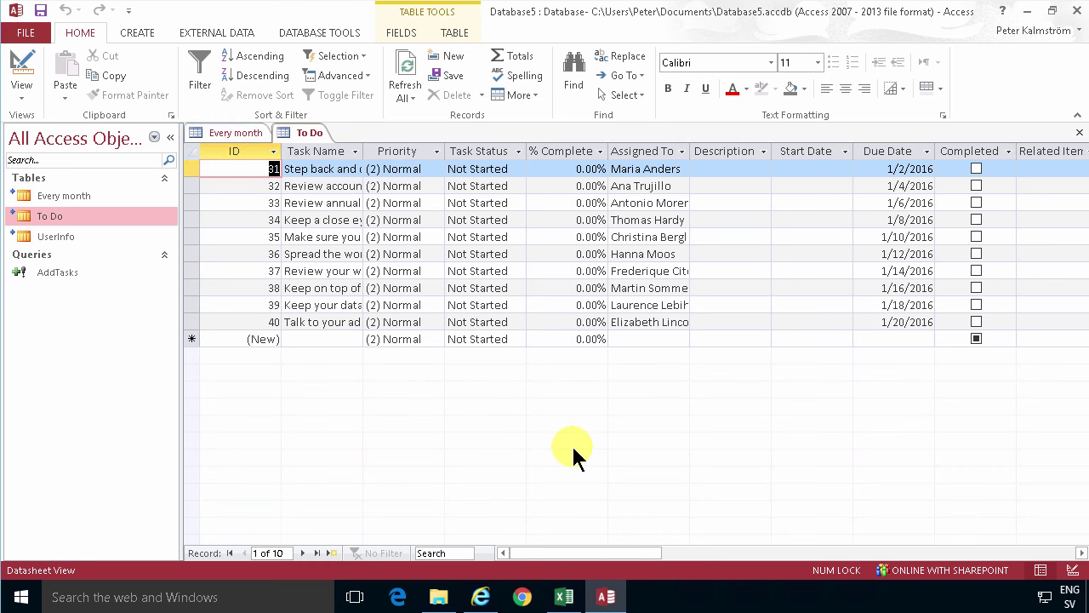